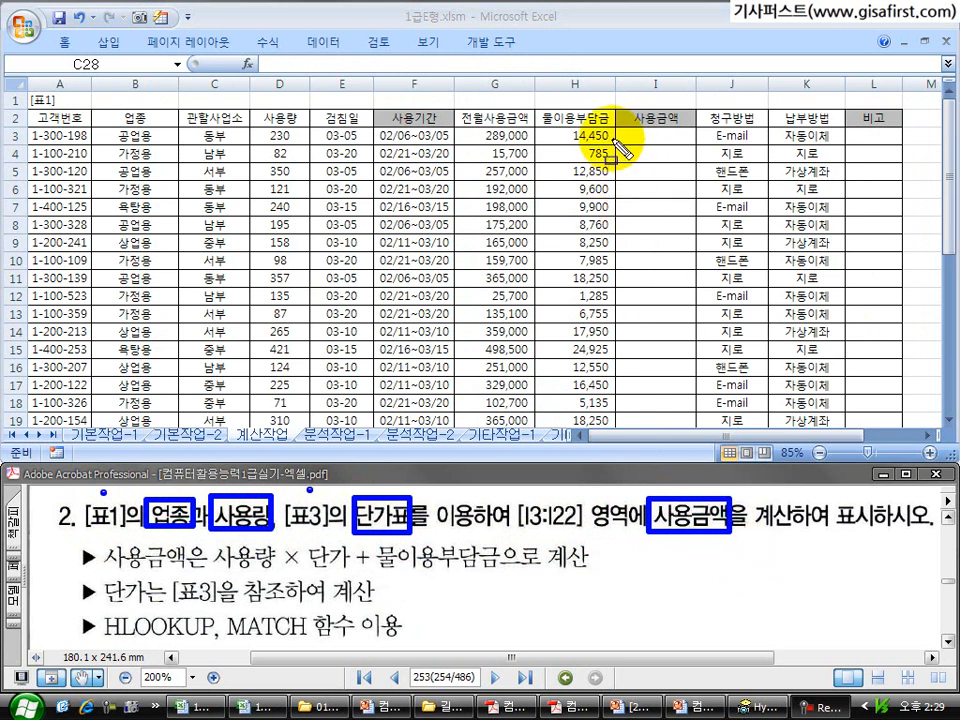
# - Examine the 사용금액 answer column and the 업종 and 사용량 columns of [표1], outlining each one with the screen pen
pyautogui.moveTo(612, 127)
pyautogui.mouseDown()
pyautogui.moveTo(680, 392)
pyautogui.moveTo(698, 426)
pyautogui.mouseUp()
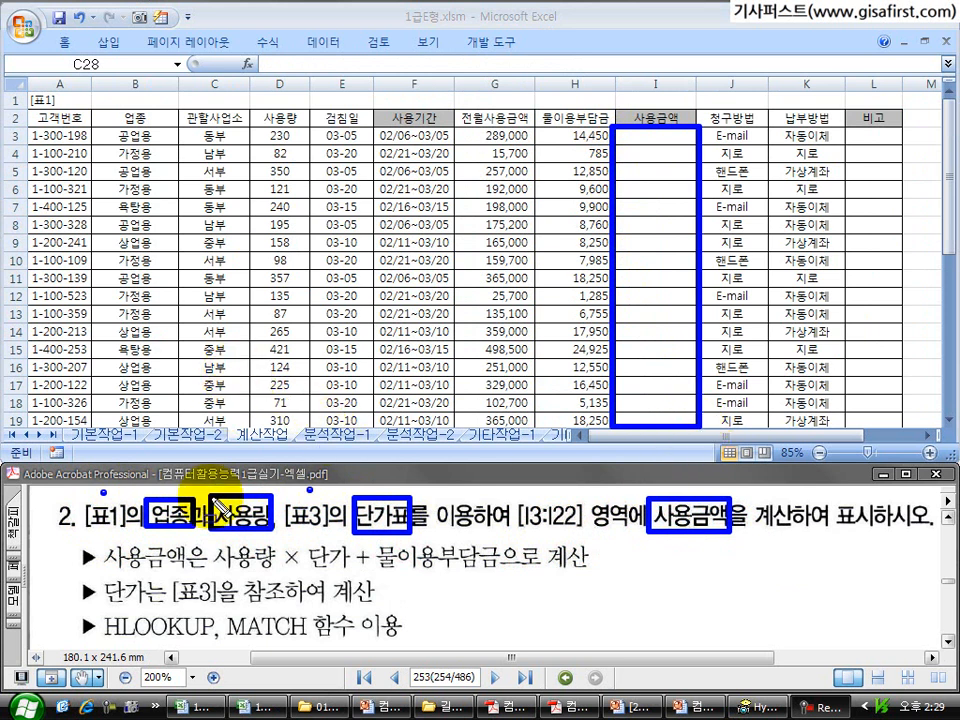
pyautogui.moveTo(88, 105)
pyautogui.mouseDown()
pyautogui.moveTo(161, 246)
pyautogui.moveTo(178, 430)
pyautogui.mouseUp()
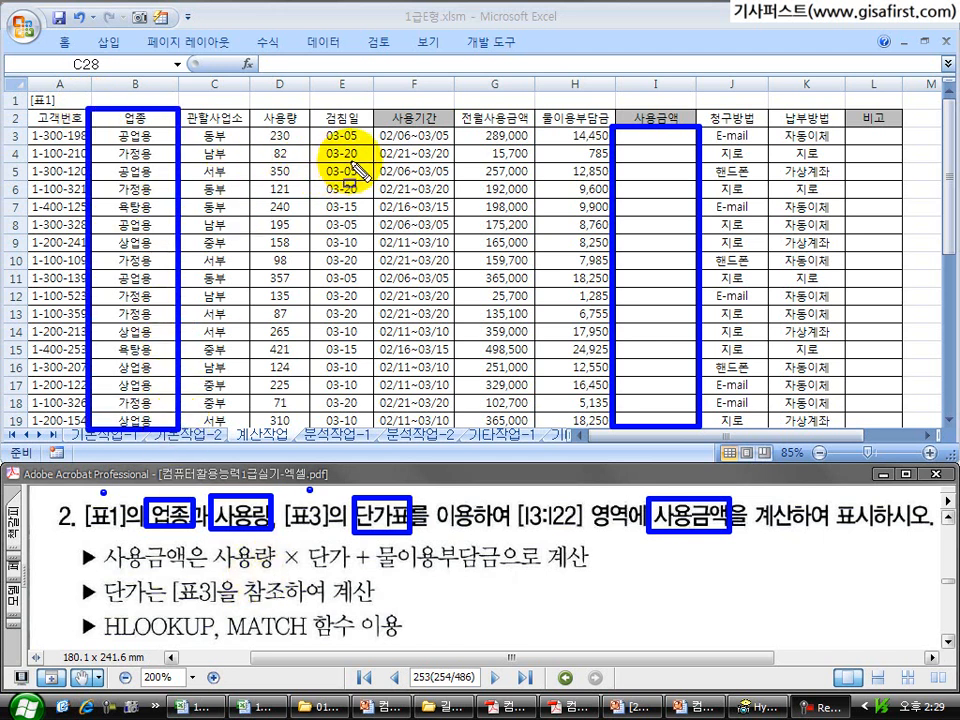
pyautogui.moveTo(244, 107)
pyautogui.mouseDown()
pyautogui.moveTo(268, 268)
pyautogui.moveTo(317, 407)
pyautogui.moveTo(310, 428)
pyautogui.mouseUp()
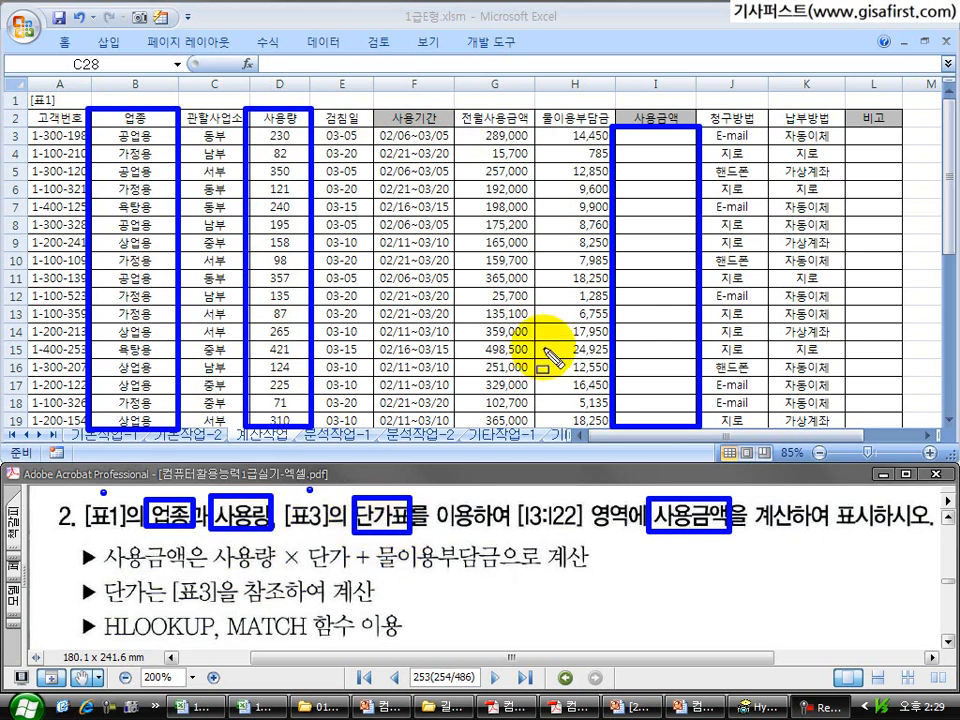
pyautogui.press('Escape')
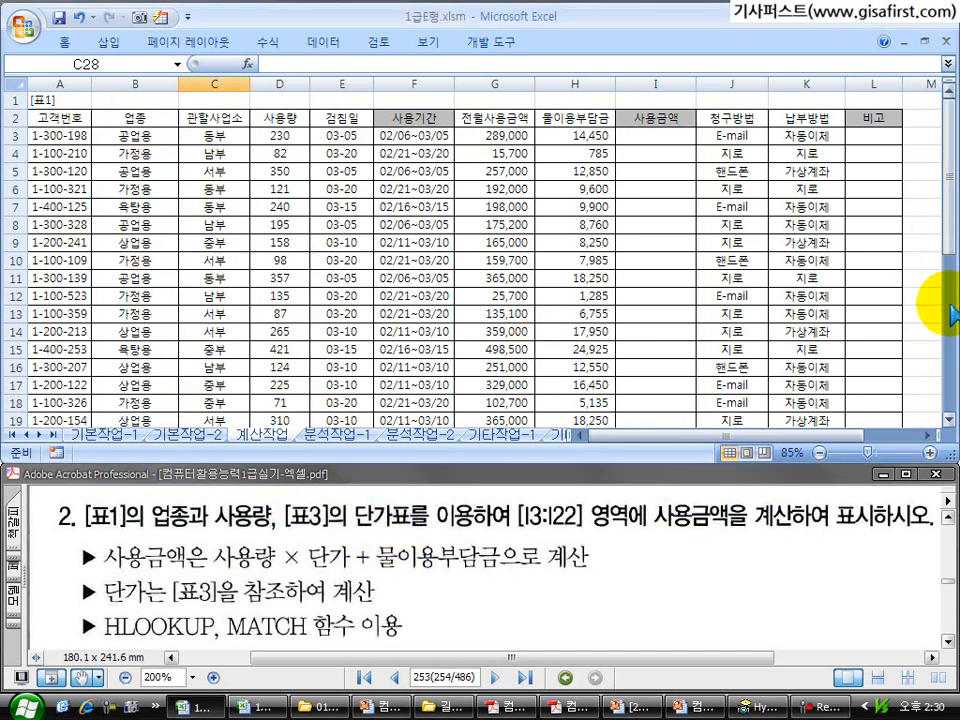
# - Examine the [표3] 단가표 below the customer data as the source of the unit prices
pyautogui.moveTo(945, 300); pyautogui.dragTo(953, 380)
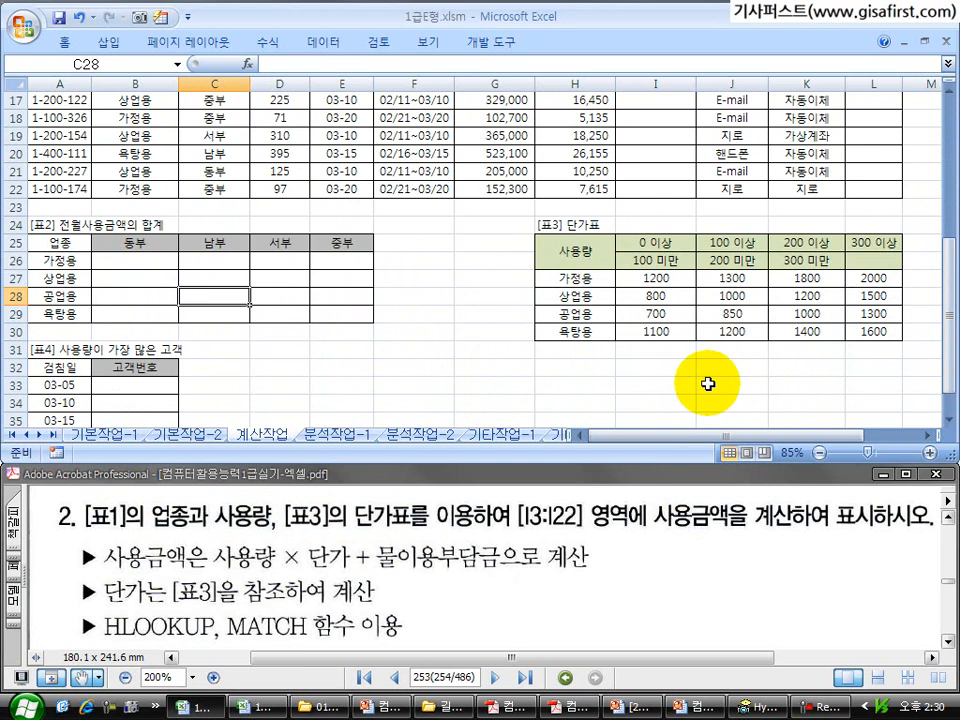
pyautogui.moveTo(512, 210)
pyautogui.mouseDown()
pyautogui.moveTo(620, 300)
pyautogui.moveTo(915, 372)
pyautogui.moveTo(922, 362)
pyautogui.moveTo(945, 388)
pyautogui.moveTo(938, 218)
pyautogui.mouseUp()
pyautogui.press('Escape')
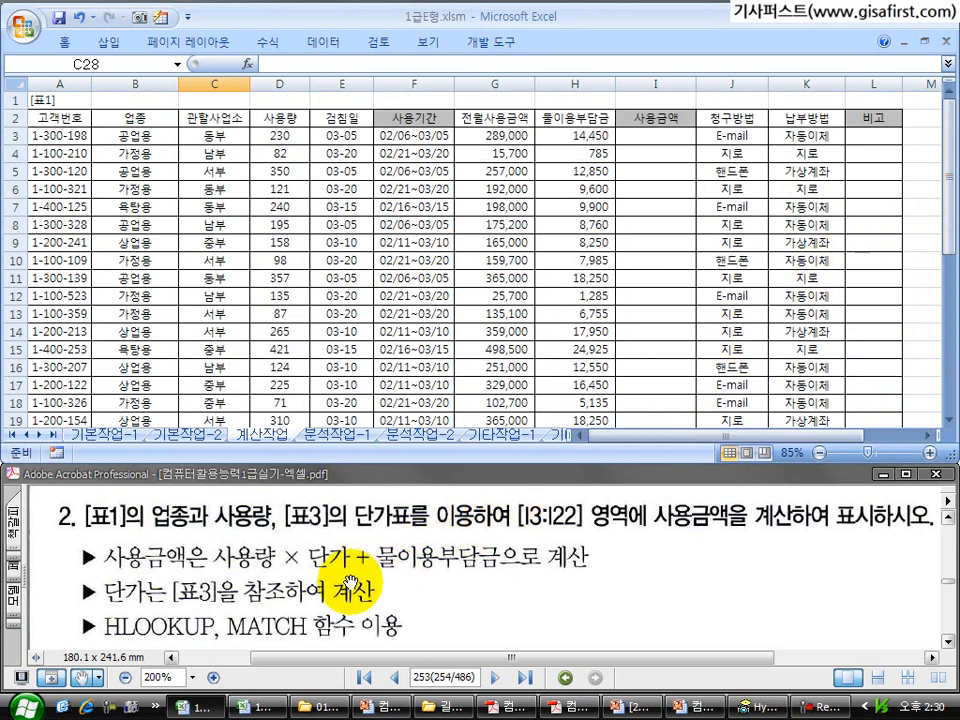
# - Mark 사용금액 and its formula terms 사용량, 단가 and 물이용부담금 in the exercise instructions with the screen pen
pyautogui.moveTo(97, 541); pyautogui.dragTo(188, 576)
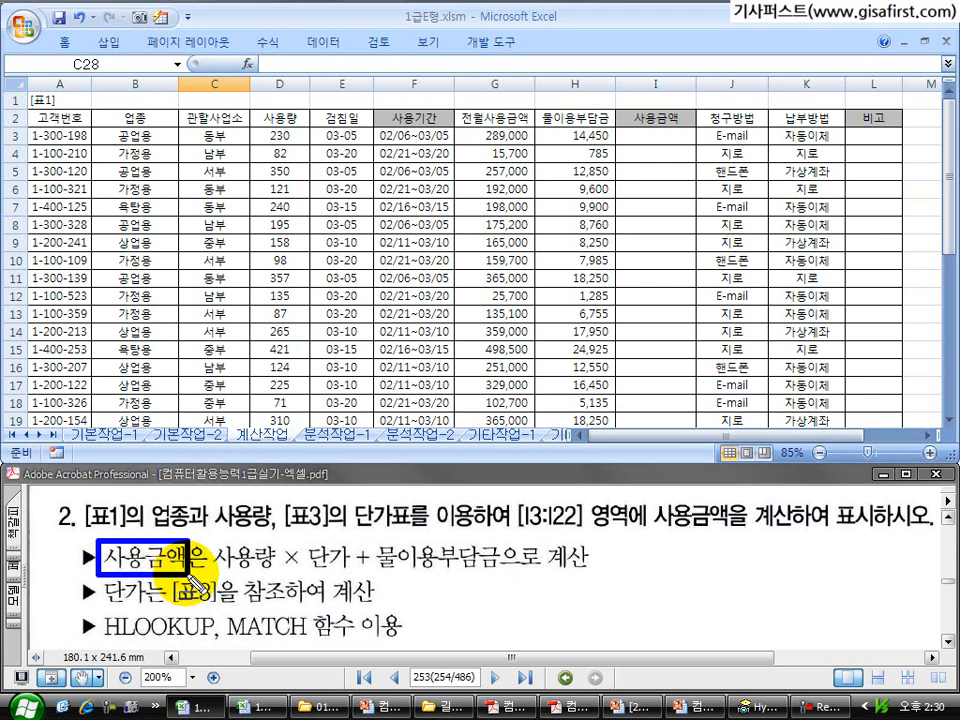
pyautogui.click(250, 535)
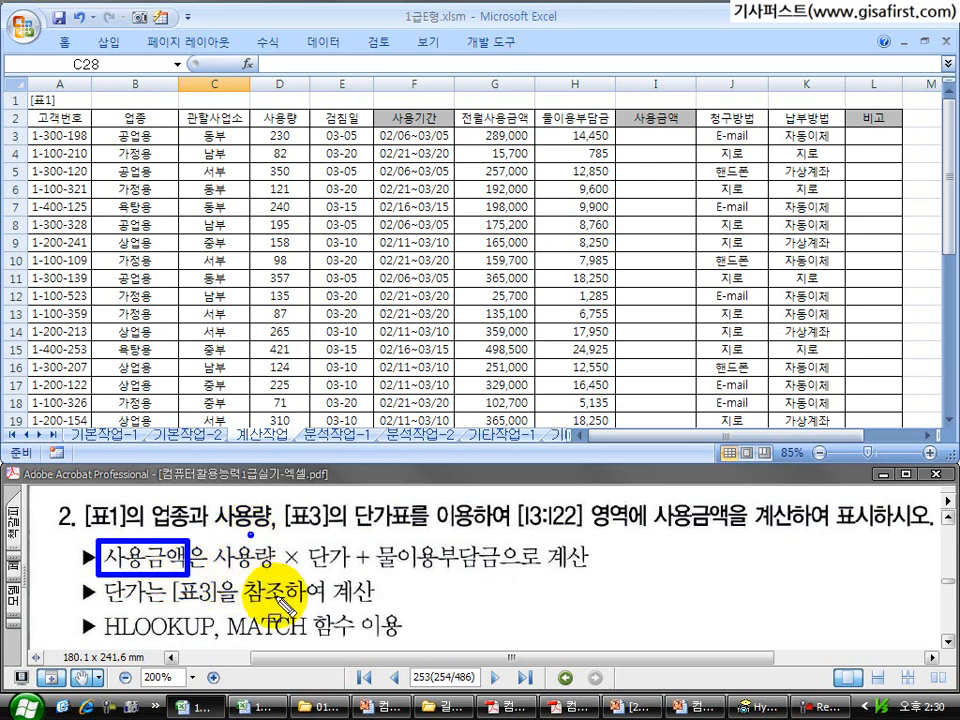
pyautogui.click(333, 537)
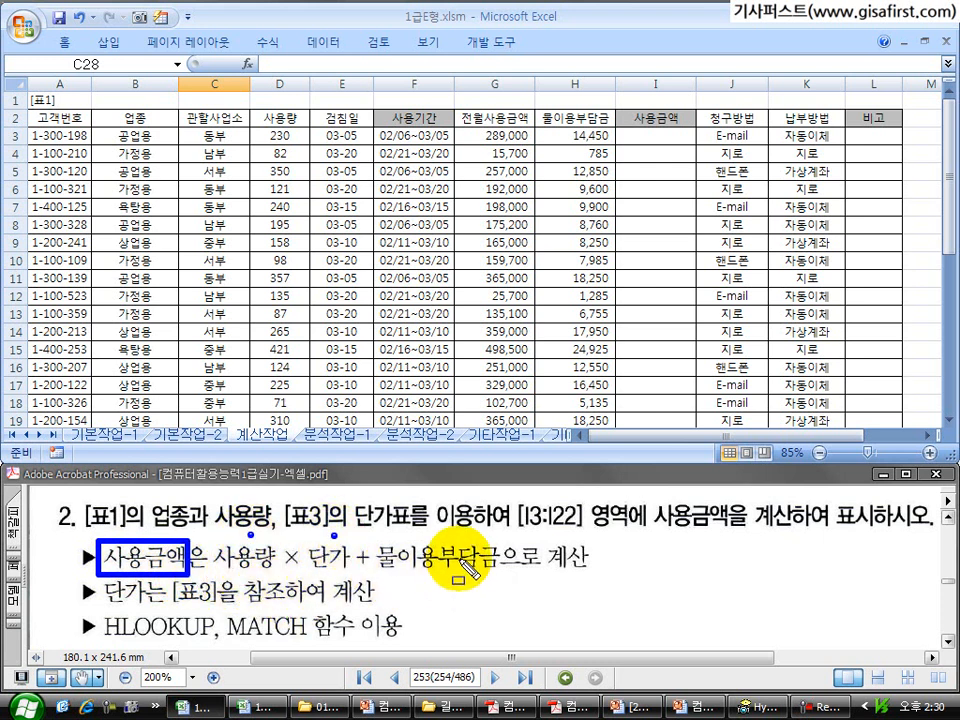
pyautogui.click(458, 538)
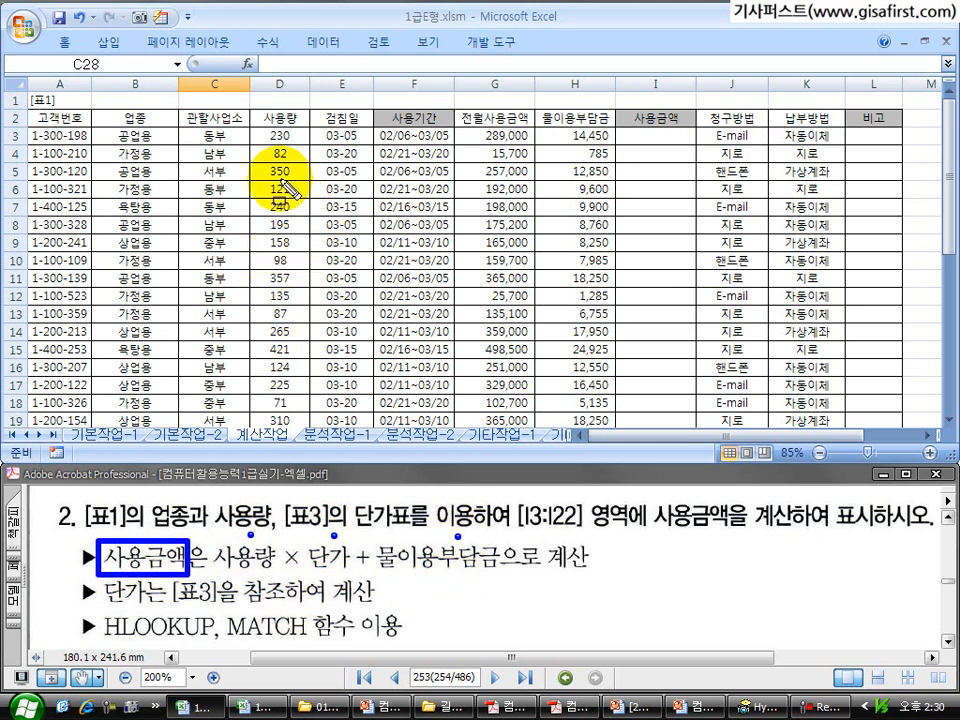
# - Outline the 사용량 and 물이용부담금 columns of [표1], and mark 단가 and its [표3] reference line in the instructions
pyautogui.moveTo(243, 108); pyautogui.dragTo(318, 430)
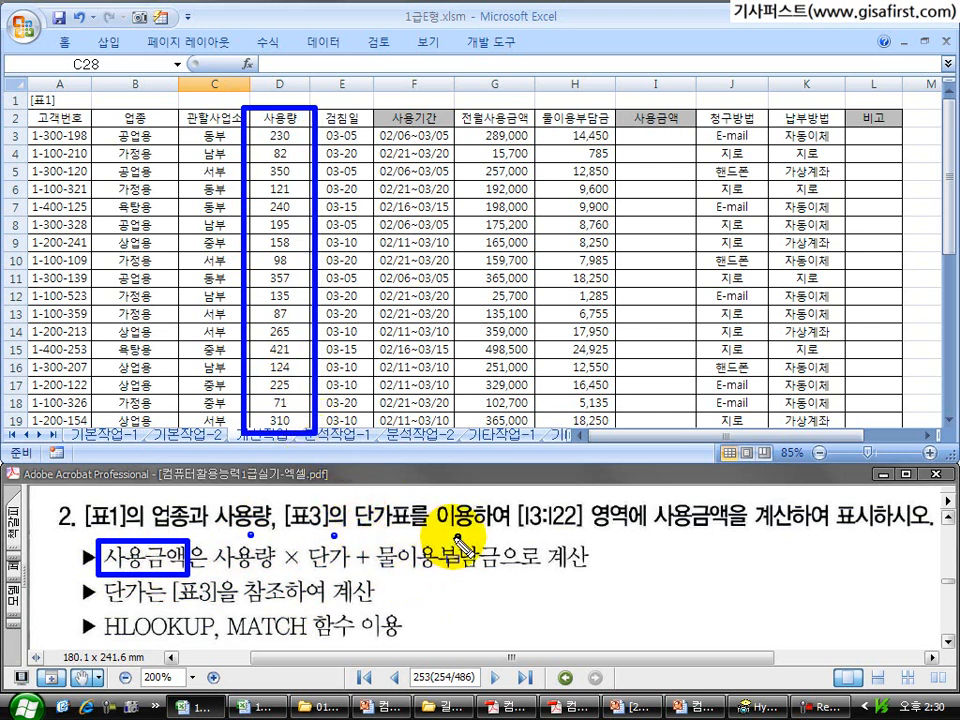
pyautogui.moveTo(525, 108)
pyautogui.mouseDown()
pyautogui.moveTo(553, 213)
pyautogui.moveTo(578, 405)
pyautogui.moveTo(621, 436)
pyautogui.mouseUp()
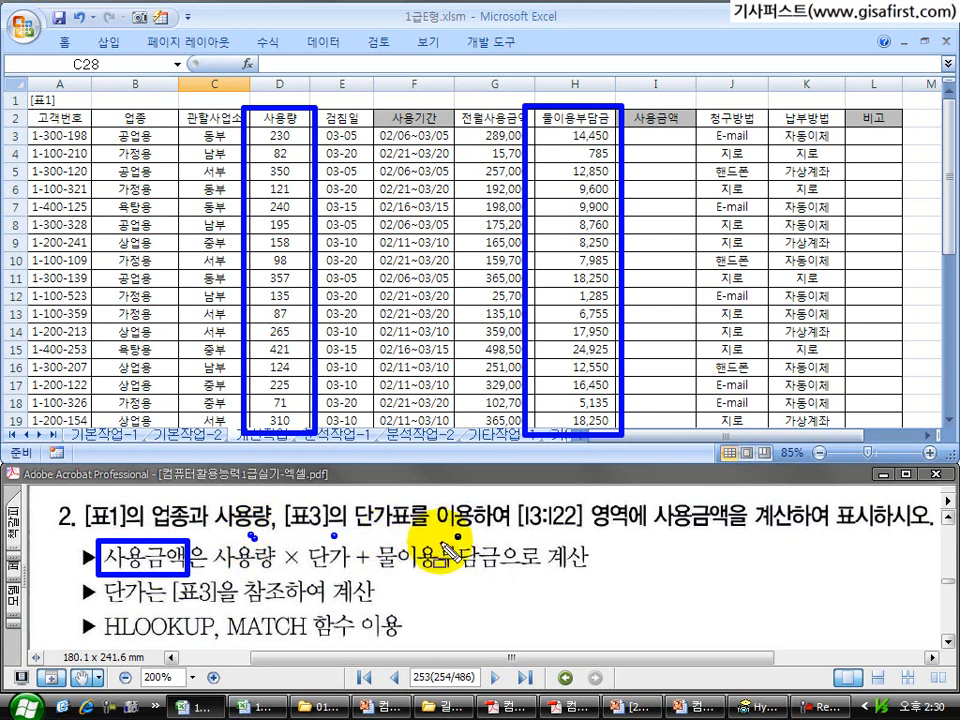
pyautogui.moveTo(309, 540); pyautogui.dragTo(357, 577)
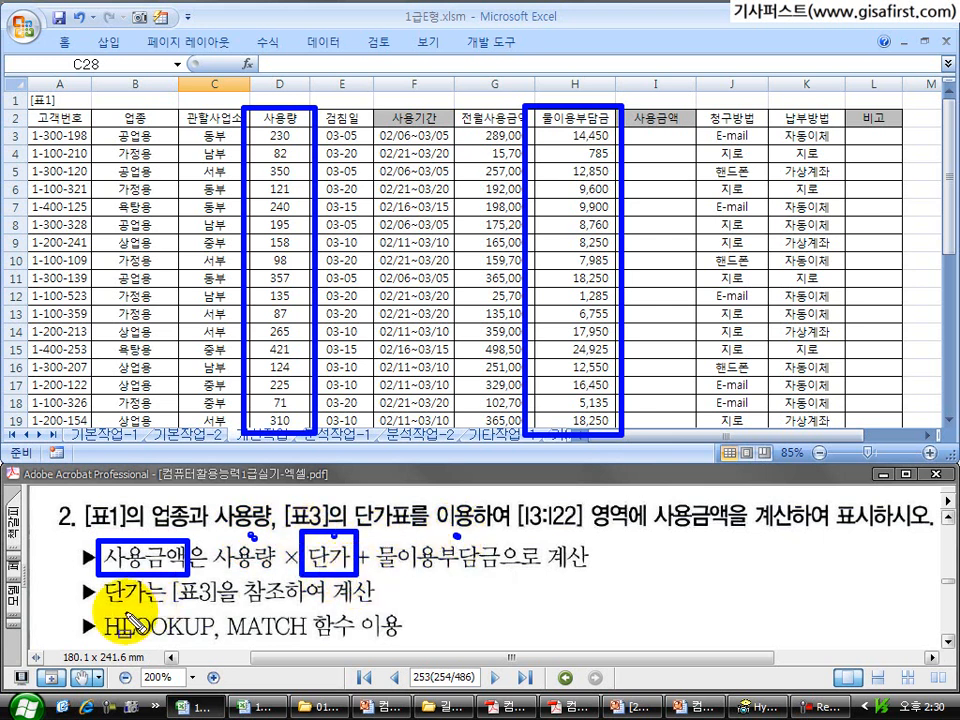
pyautogui.moveTo(105, 608); pyautogui.dragTo(372, 608)
pyautogui.press('Escape')
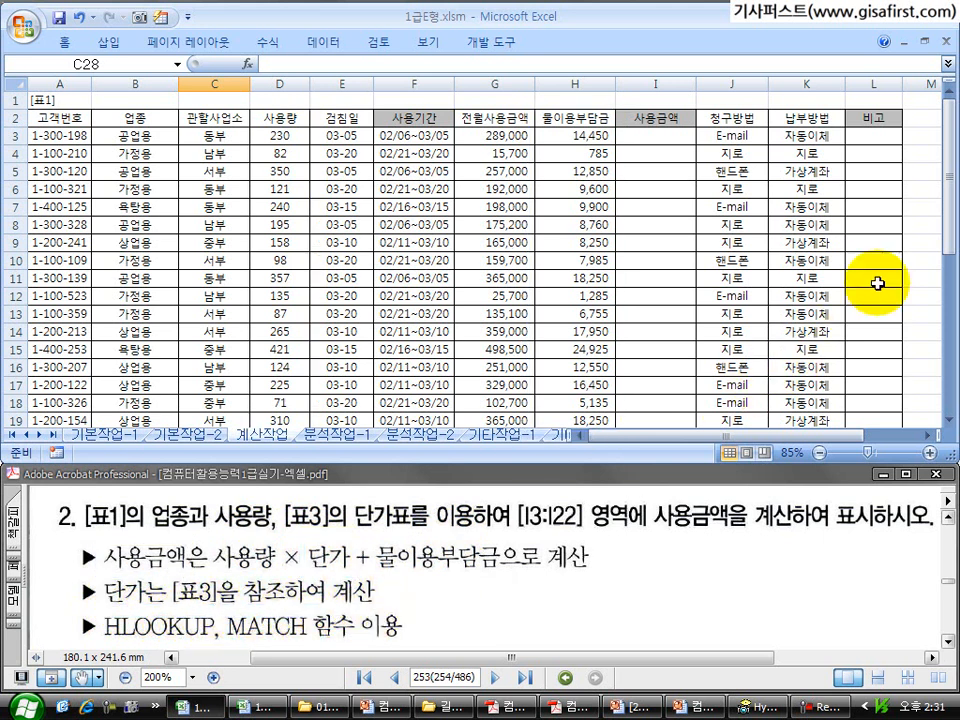
# - Examine how [표3] gives a unit price, outlining the 상업용 price 1000, the 사용량 headers and the 업종 labels
pyautogui.moveTo(944, 229)
pyautogui.mouseDown()
pyautogui.moveTo(955, 325)
pyautogui.moveTo(946, 364)
pyautogui.mouseUp()
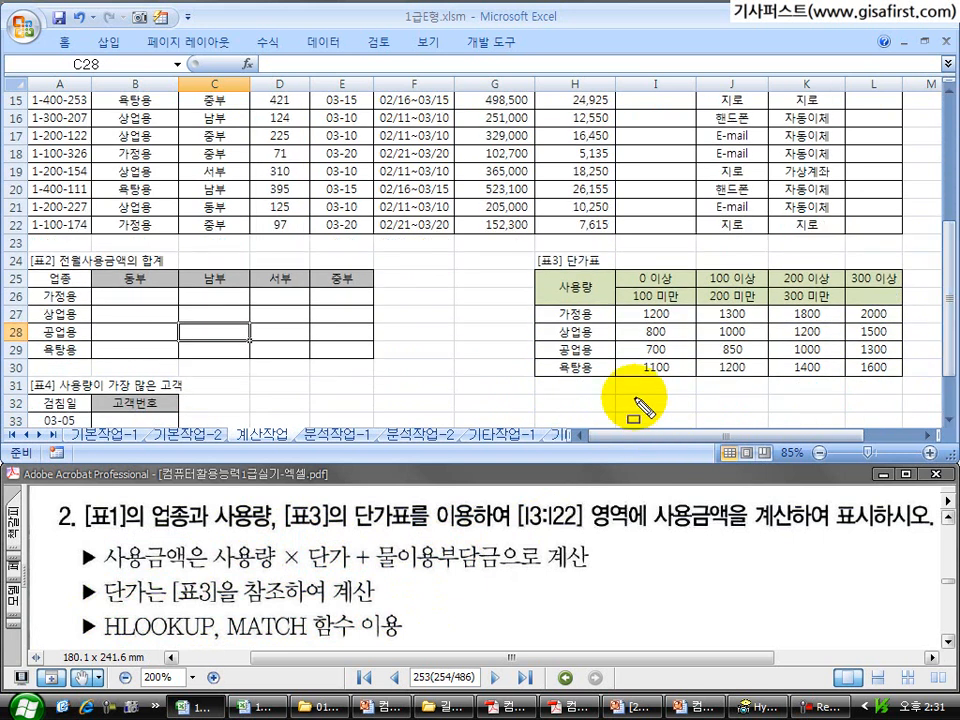
pyautogui.moveTo(695, 325); pyautogui.dragTo(770, 344)
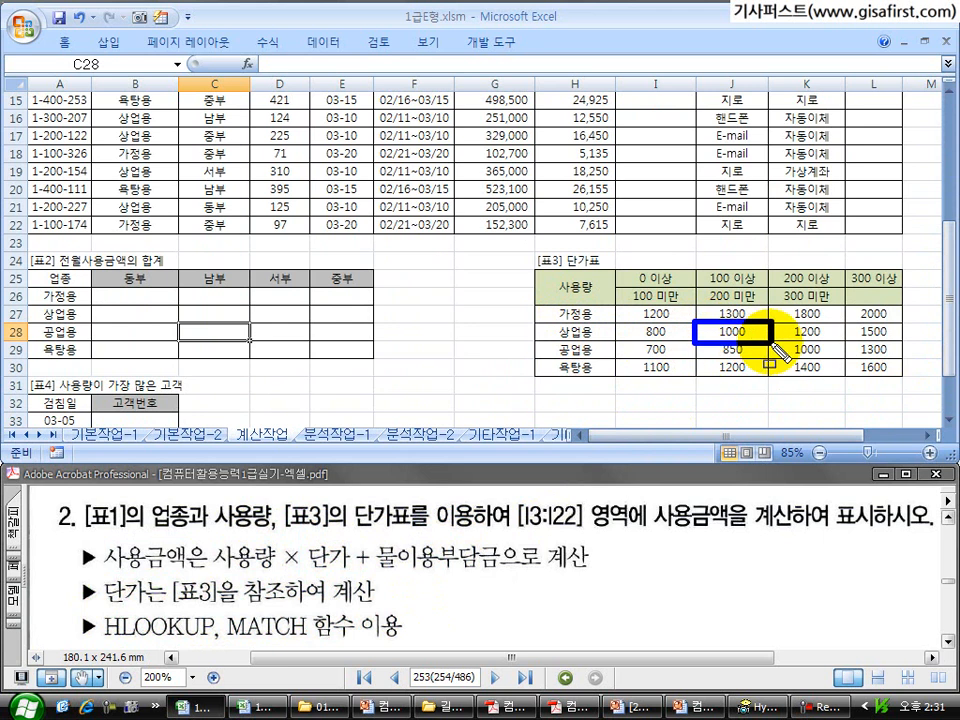
pyautogui.moveTo(536, 265)
pyautogui.mouseDown()
pyautogui.moveTo(621, 300)
pyautogui.moveTo(899, 307)
pyautogui.mouseUp()
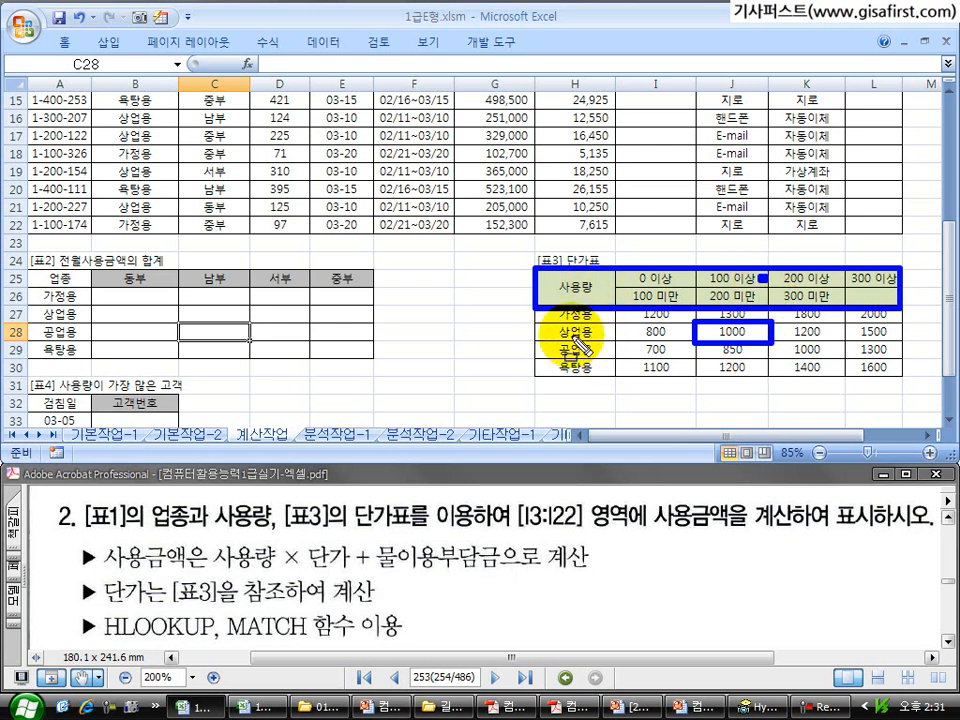
pyautogui.moveTo(533, 306)
pyautogui.mouseDown()
pyautogui.moveTo(555, 380)
pyautogui.moveTo(611, 383)
pyautogui.mouseUp()
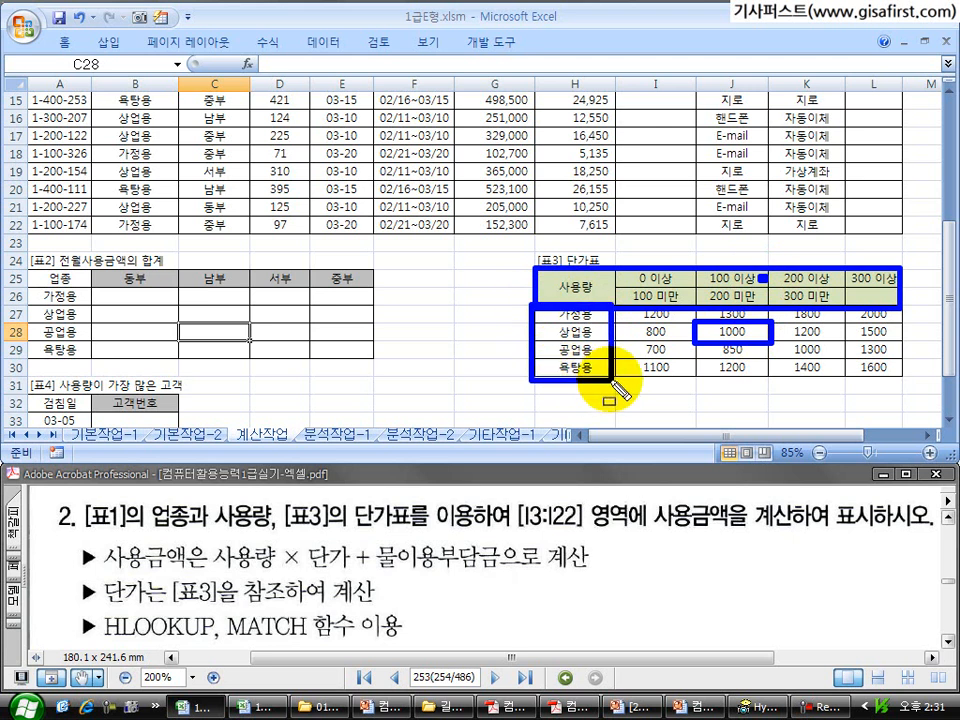
pyautogui.moveTo(146, 497)
pyautogui.mouseDown()
pyautogui.moveTo(155, 528)
pyautogui.moveTo(201, 546)
pyautogui.mouseUp()
pyautogui.press('Escape')
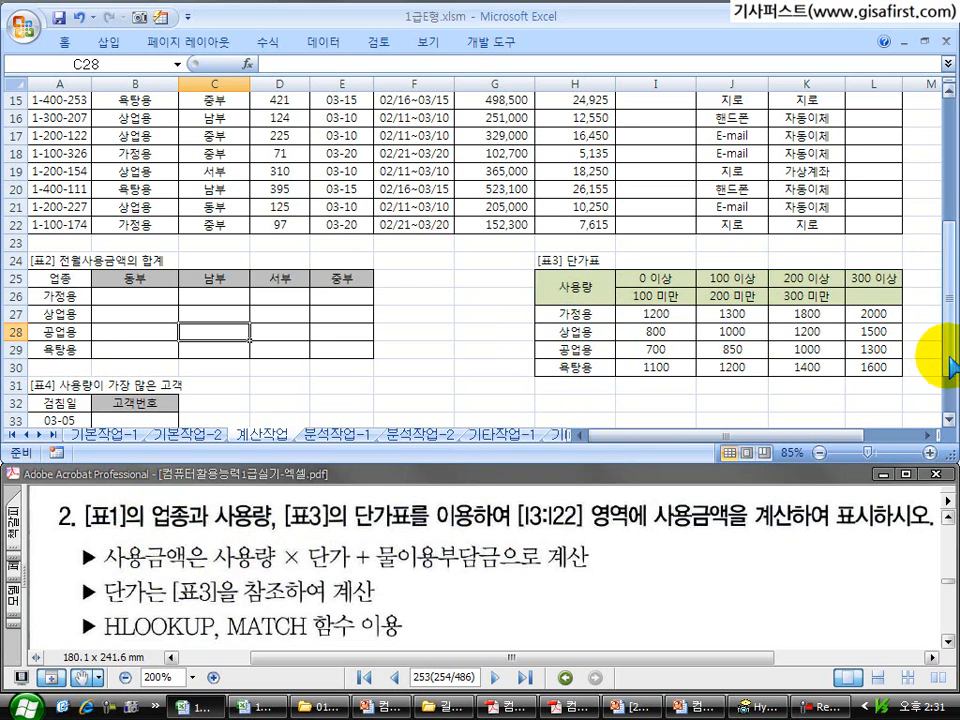
# - Outline the 업종 column of [표1] as the lookup criterion, and clear the marking
pyautogui.moveTo(946, 400); pyautogui.dragTo(952, 235)
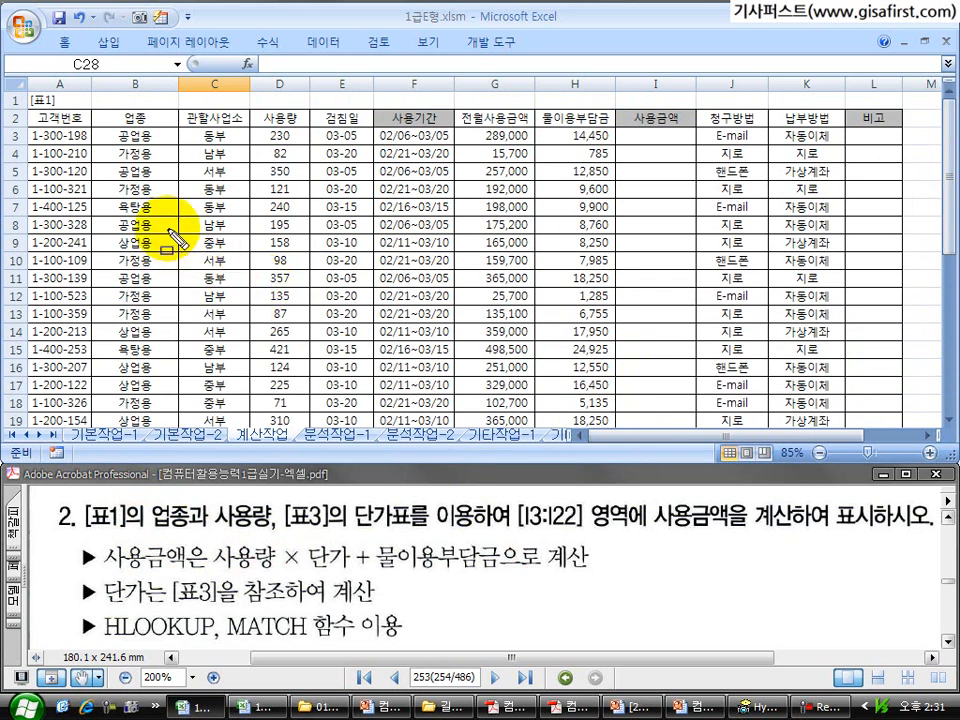
pyautogui.moveTo(82, 102)
pyautogui.mouseDown()
pyautogui.moveTo(186, 364)
pyautogui.moveTo(186, 415)
pyautogui.mouseUp()
pyautogui.press('Escape')
# - Outline the 1000 unit price and the whole [표3] table, and mark HLOOKUP and MATCH in the instructions
pyautogui.moveTo(950, 245)
pyautogui.mouseDown()
pyautogui.moveTo(945, 386)
pyautogui.moveTo(950, 378)
pyautogui.mouseUp()
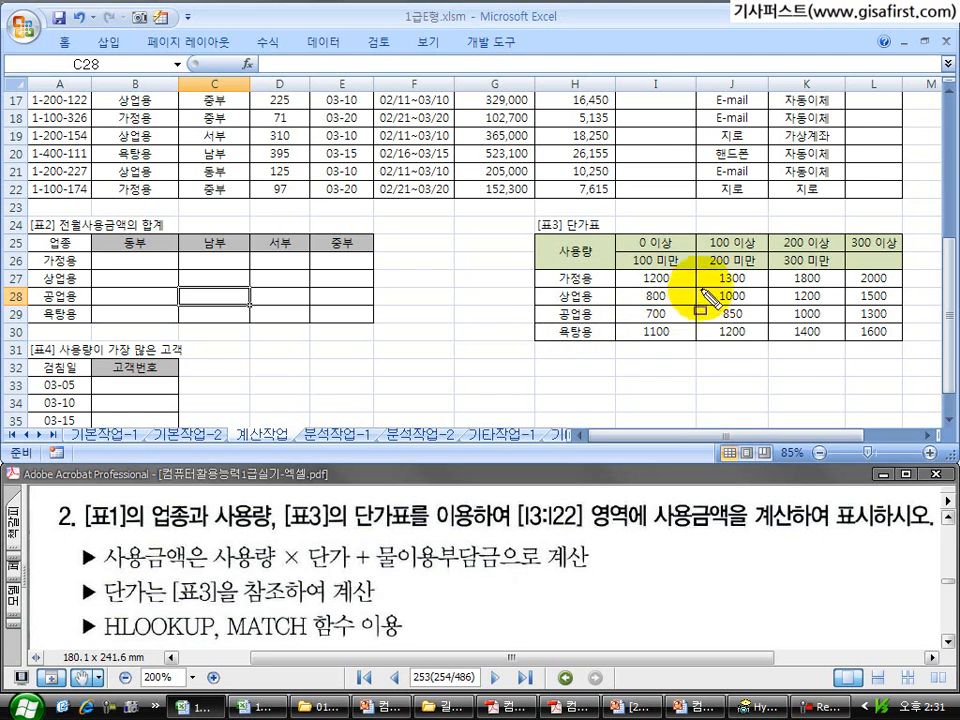
pyautogui.moveTo(692, 285); pyautogui.dragTo(771, 313)
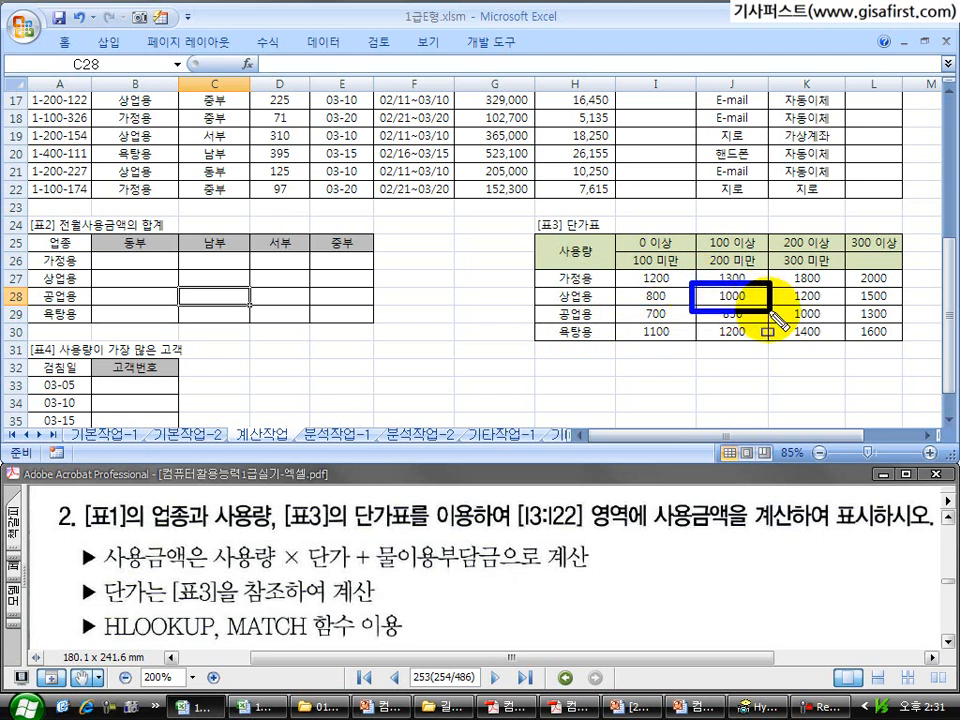
pyautogui.moveTo(528, 231)
pyautogui.mouseDown()
pyautogui.moveTo(743, 326)
pyautogui.moveTo(905, 343)
pyautogui.mouseUp()
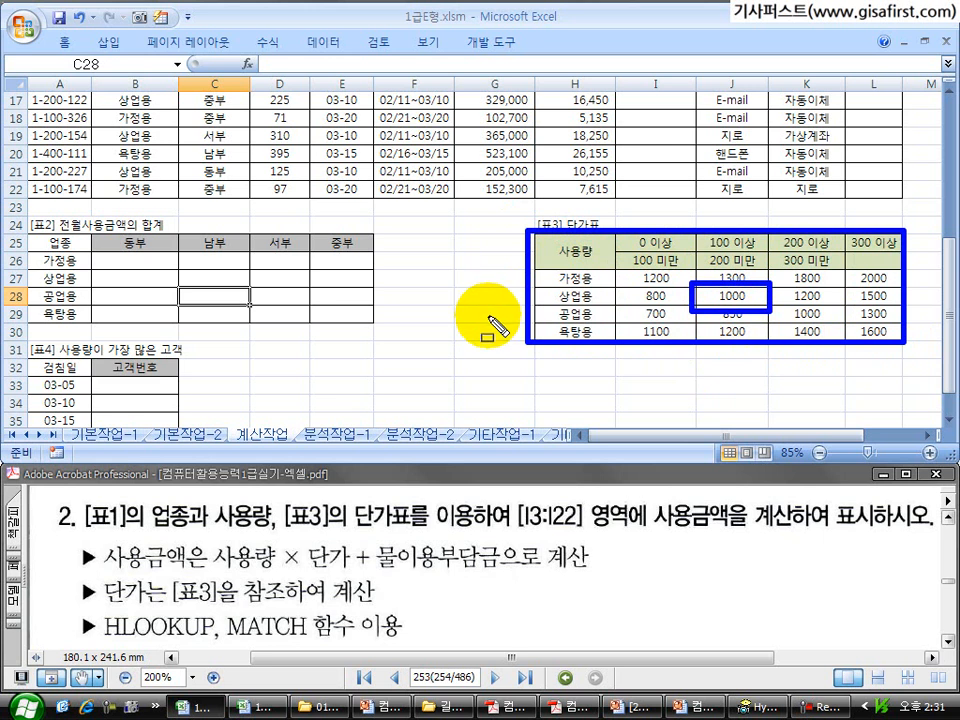
pyautogui.click(150, 607)
pyautogui.click(266, 608)
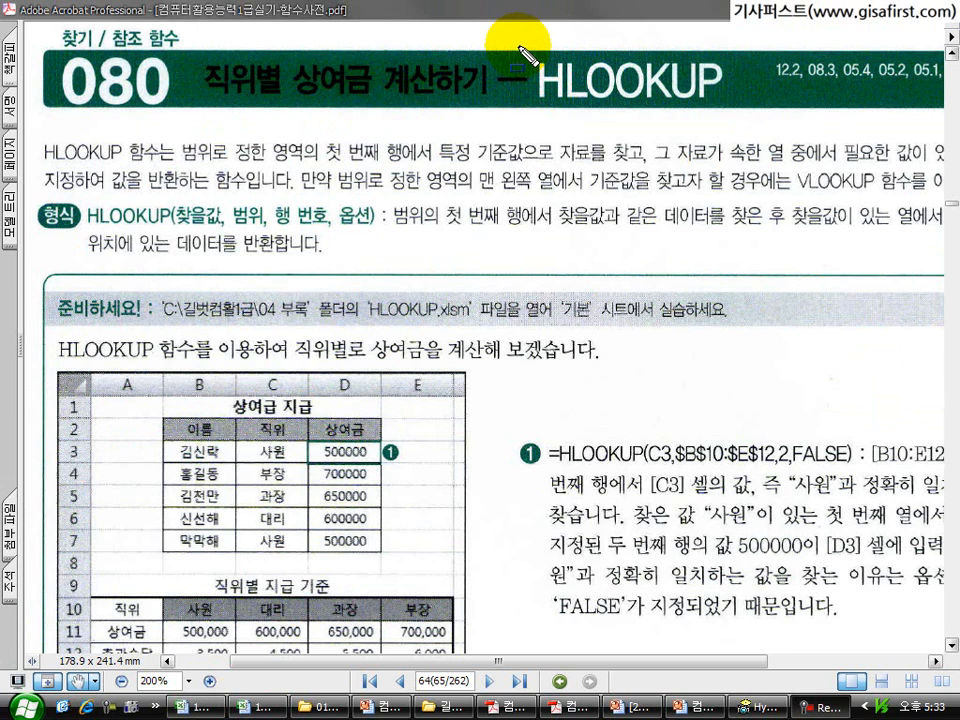
# - In the function dictionary PDF, outline the H of the HLOOKUP title and sketch a large H beneath it
pyautogui.moveTo(528, 66); pyautogui.dragTo(568, 114)
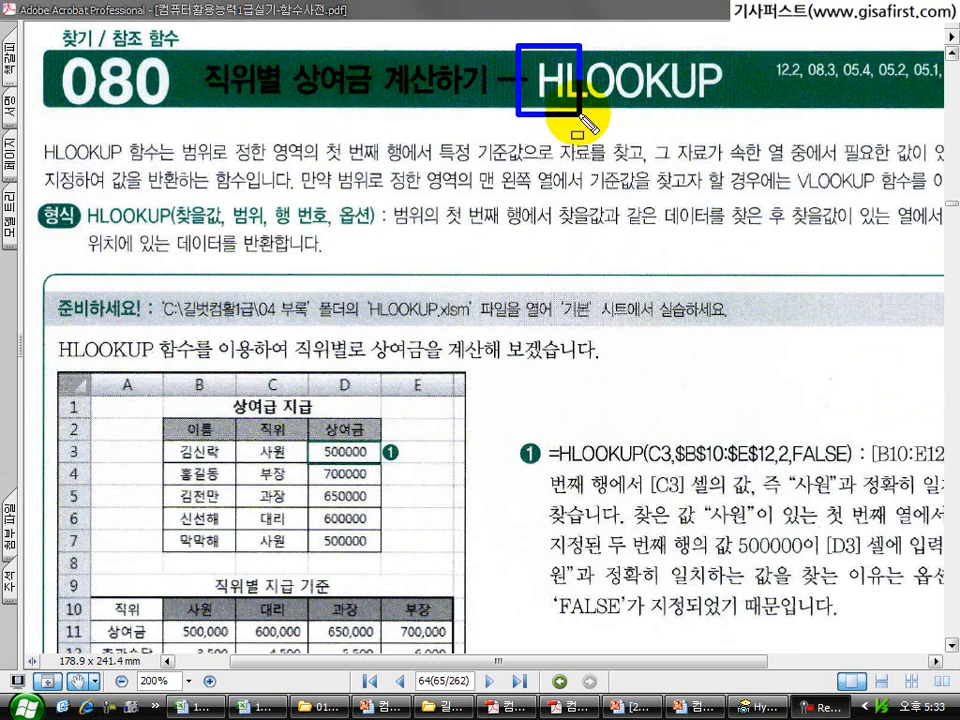
pyautogui.moveTo(638, 125); pyautogui.dragTo(724, 130)
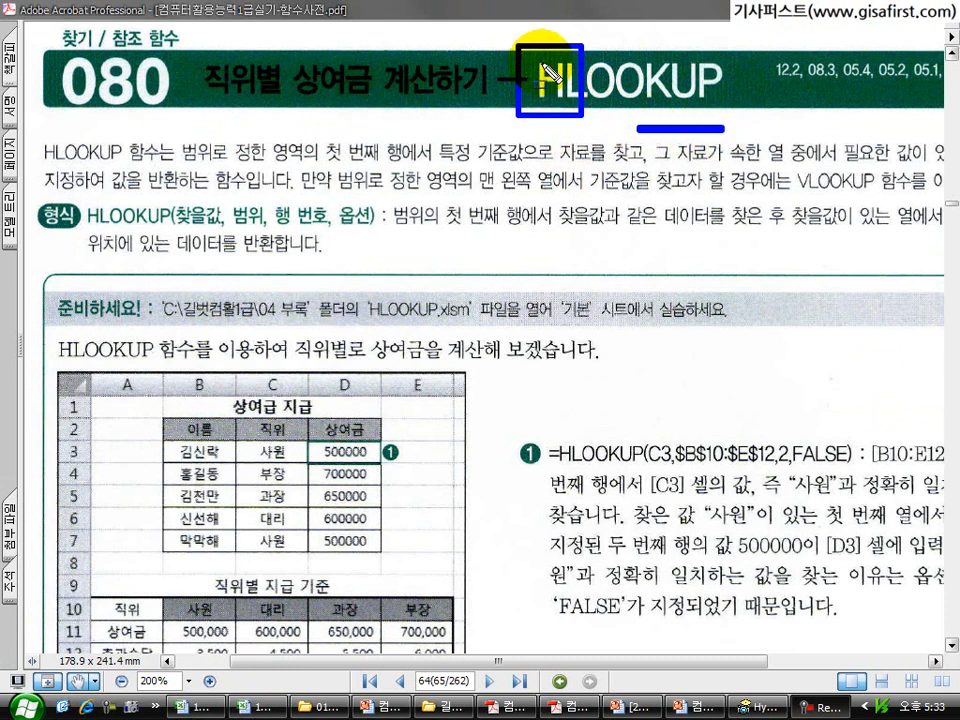
pyautogui.moveTo(534, 145); pyautogui.dragTo(542, 212)
pyautogui.moveTo(622, 145); pyautogui.dragTo(626, 230)
pyautogui.click(545, 188)
pyautogui.moveTo(548, 185); pyautogui.dragTo(627, 187)
pyautogui.moveTo(521, 184); pyautogui.dragTo(662, 186)
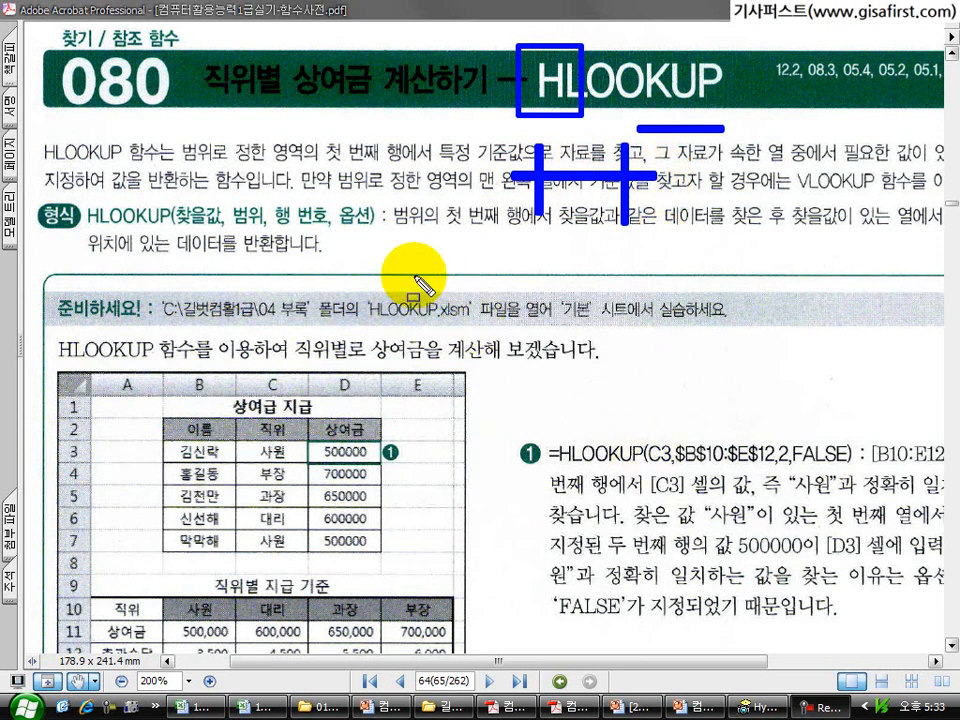
# - Outline '첫 번째 행' in the HLOOKUP description and mark the four arguments 찾을값, 범위, 행 번호 and 옵션
pyautogui.moveTo(313, 137)
pyautogui.mouseDown()
pyautogui.moveTo(370, 170)
pyautogui.moveTo(411, 172)
pyautogui.mouseUp()
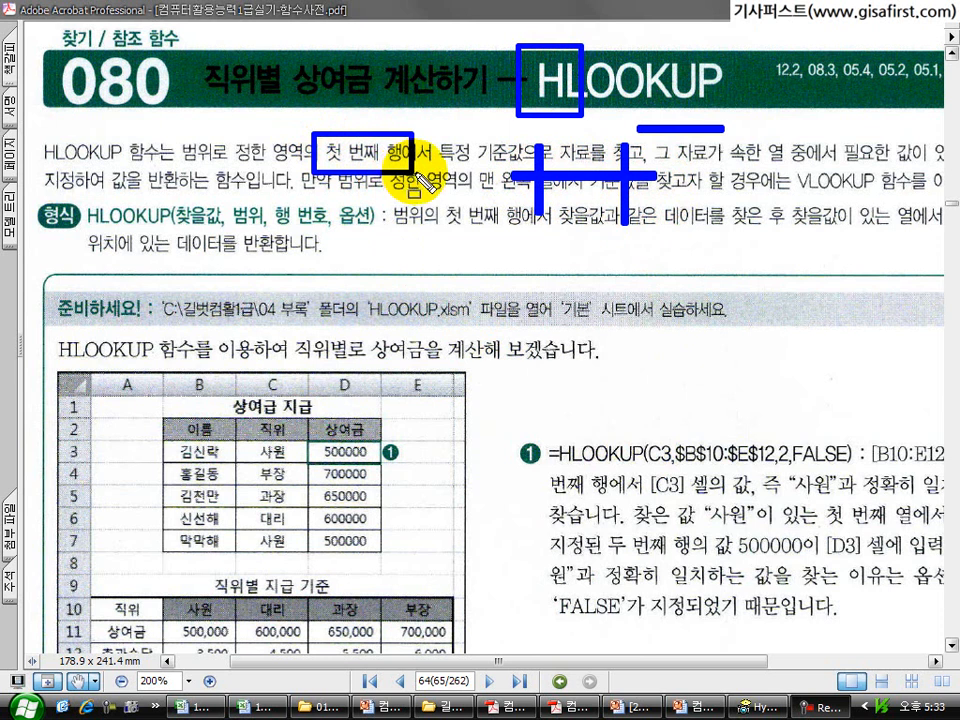
pyautogui.moveTo(411, 172); pyautogui.dragTo(411, 172)
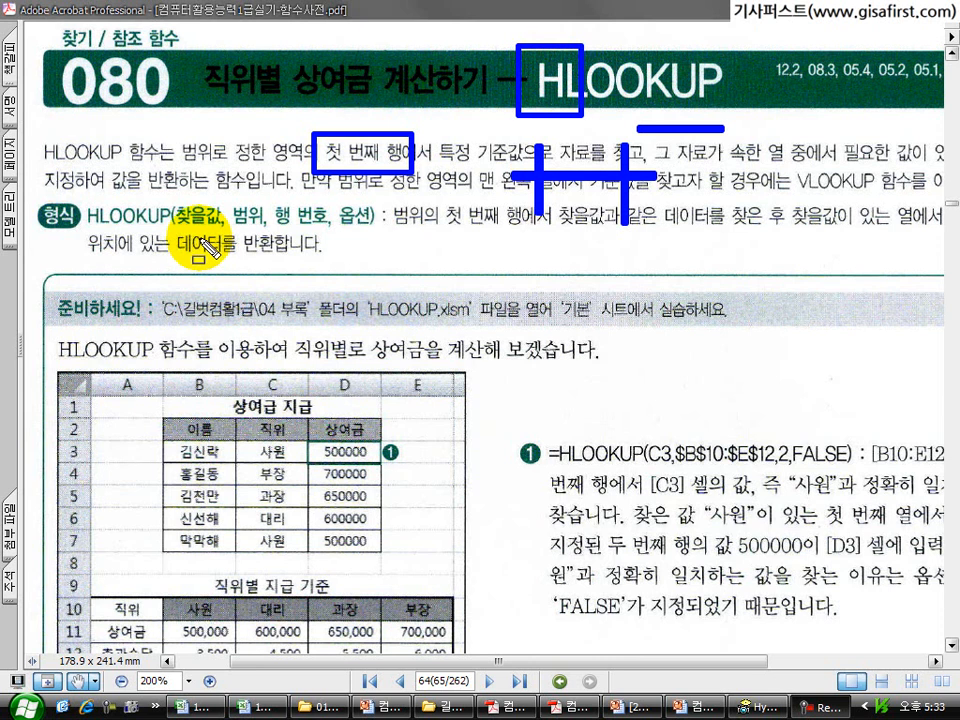
pyautogui.click(194, 190)
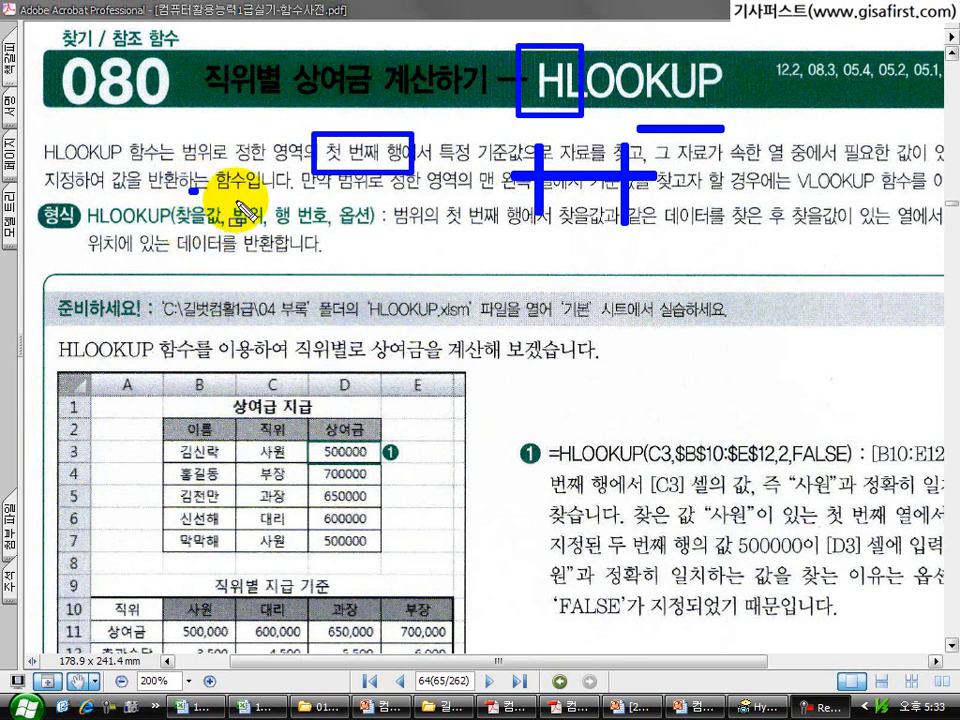
pyautogui.click(245, 194)
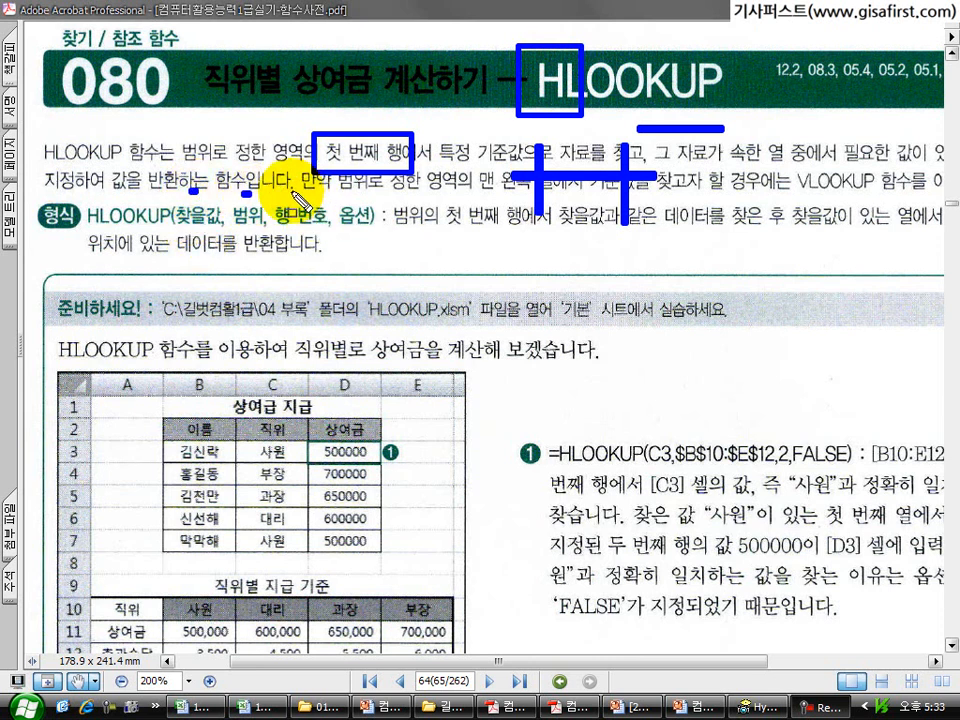
pyautogui.click(290, 193)
pyautogui.click(345, 190)
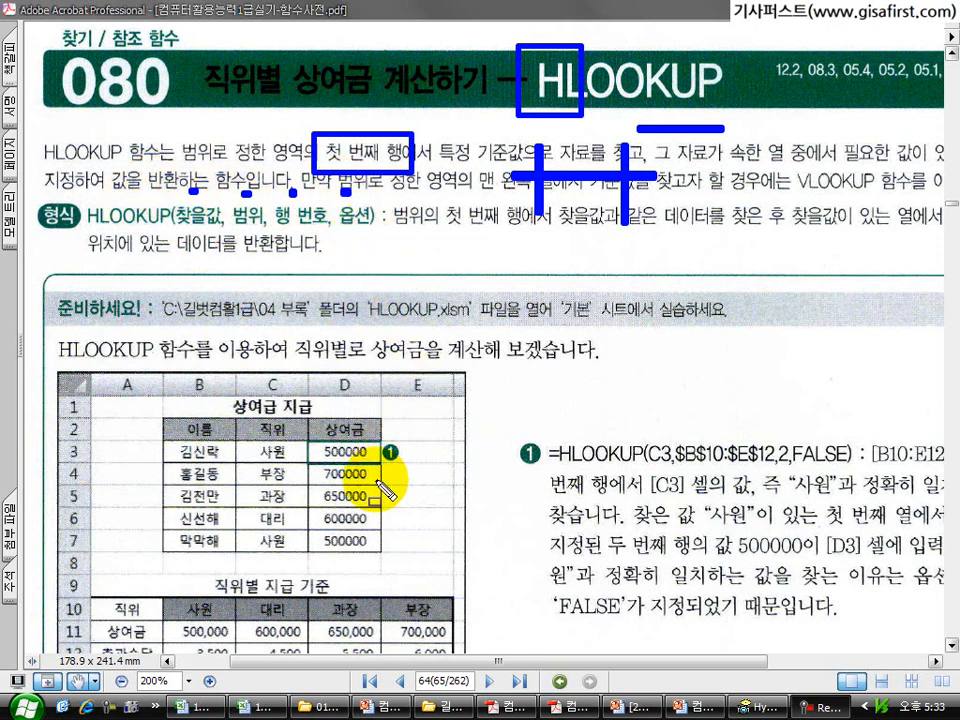
pyautogui.press('Escape')
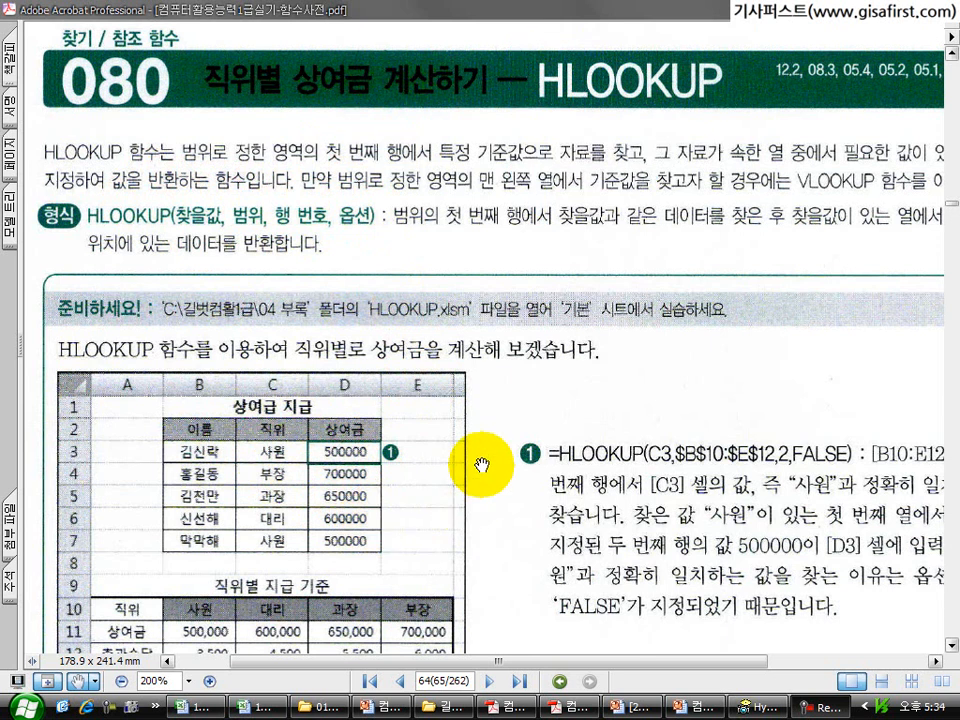
# - In the HLOOKUP example, outline result cell D3, the 직위별 지급 기준 table, the 사원 cell C3 and the 500,000 bonus
pyautogui.scroll(-1, 476, 455)
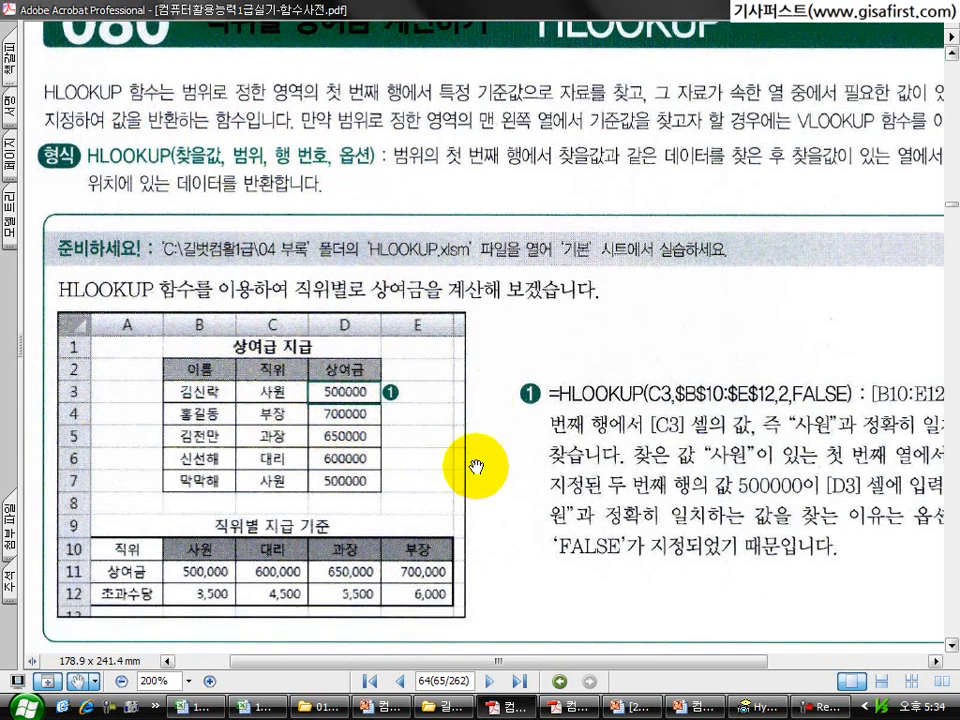
pyautogui.moveTo(307, 382); pyautogui.dragTo(375, 402)
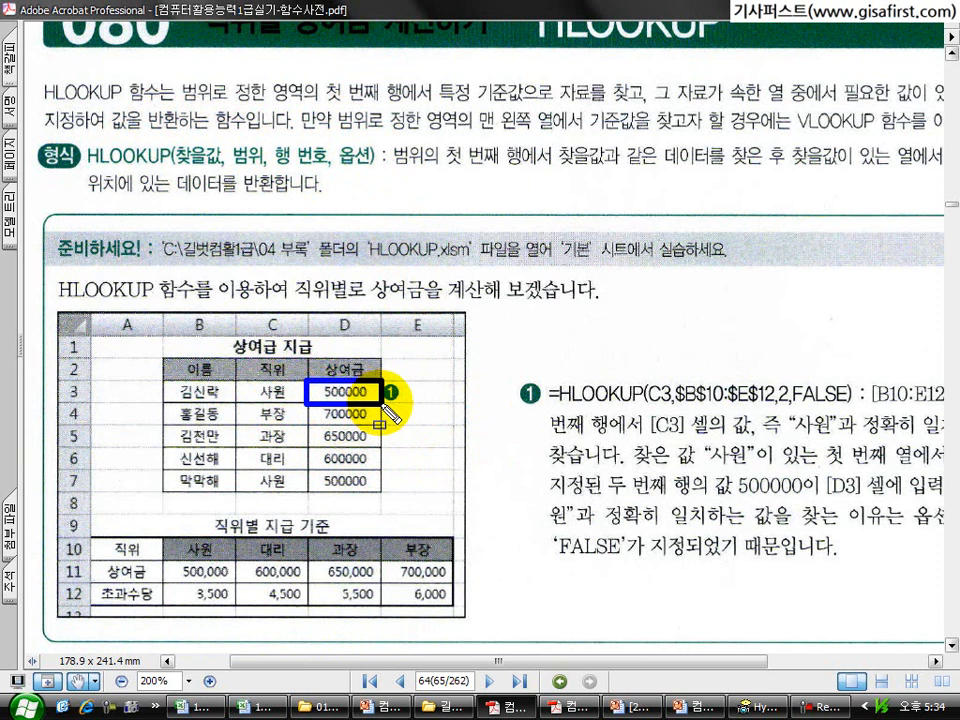
pyautogui.moveTo(80, 505)
pyautogui.mouseDown()
pyautogui.moveTo(321, 621)
pyautogui.moveTo(483, 630)
pyautogui.mouseUp()
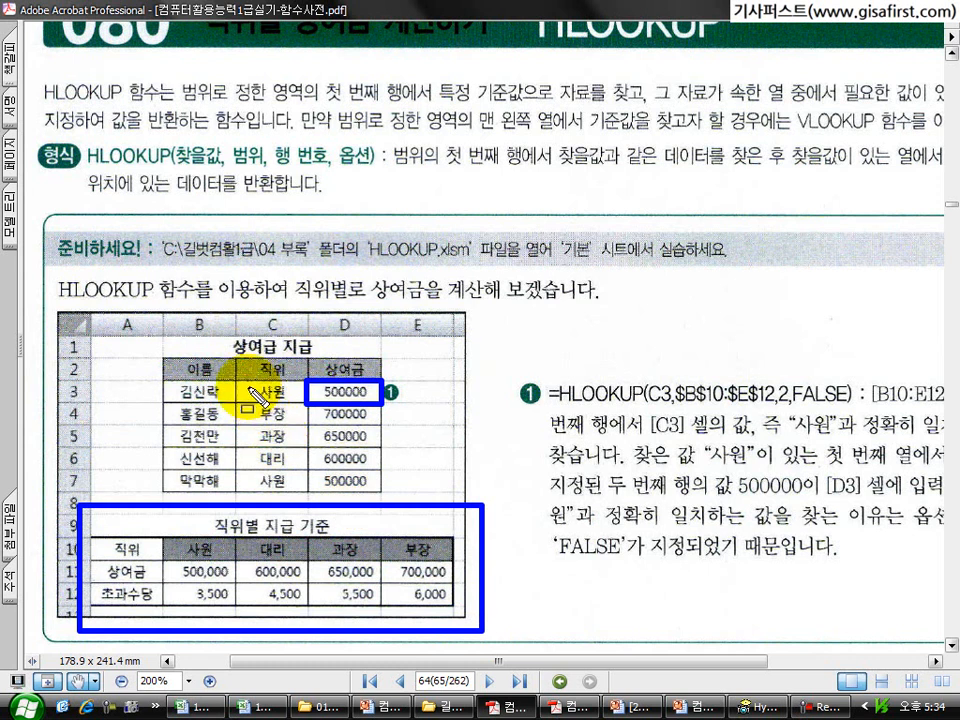
pyautogui.moveTo(231, 378); pyautogui.dragTo(301, 403)
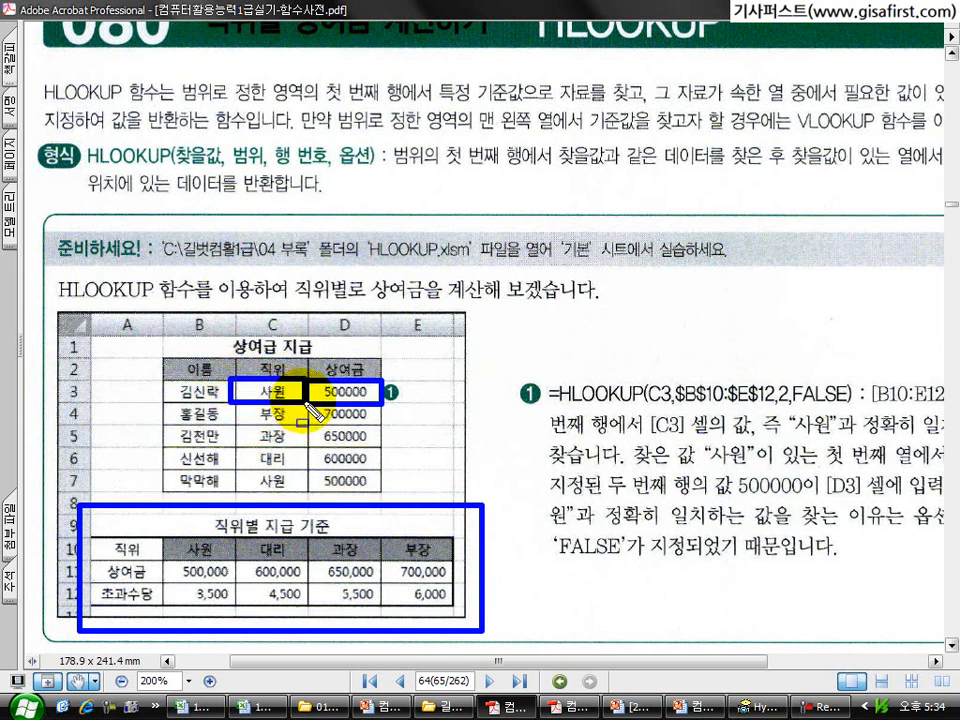
pyautogui.moveTo(163, 562); pyautogui.dragTo(233, 582)
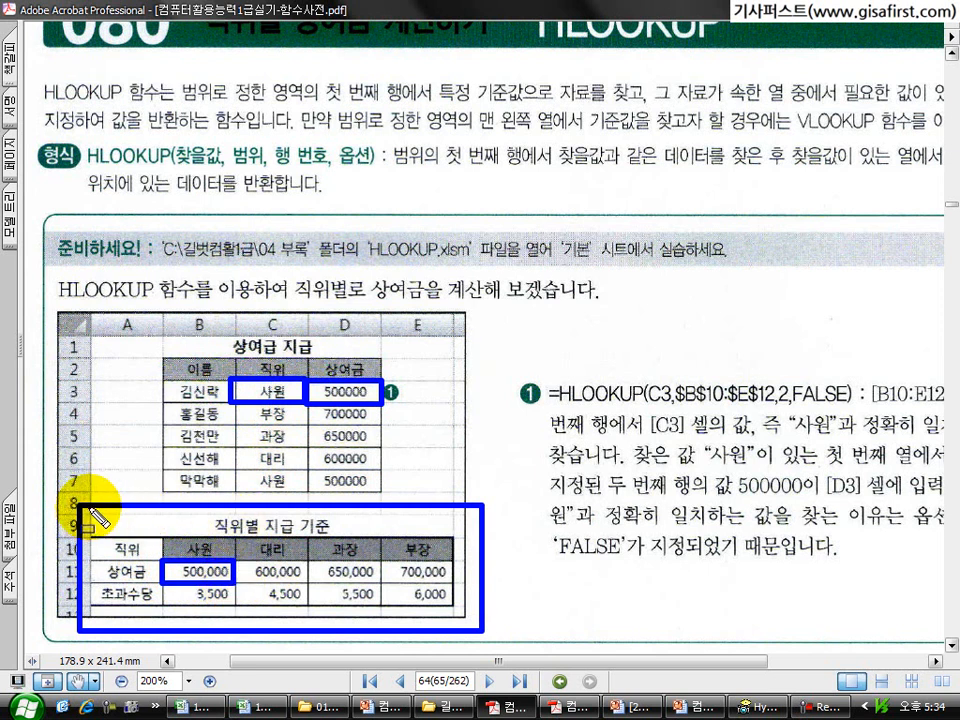
pyautogui.moveTo(85, 518)
pyautogui.mouseDown()
pyautogui.moveTo(281, 602)
pyautogui.moveTo(482, 628)
pyautogui.moveTo(484, 637)
pyautogui.mouseUp()
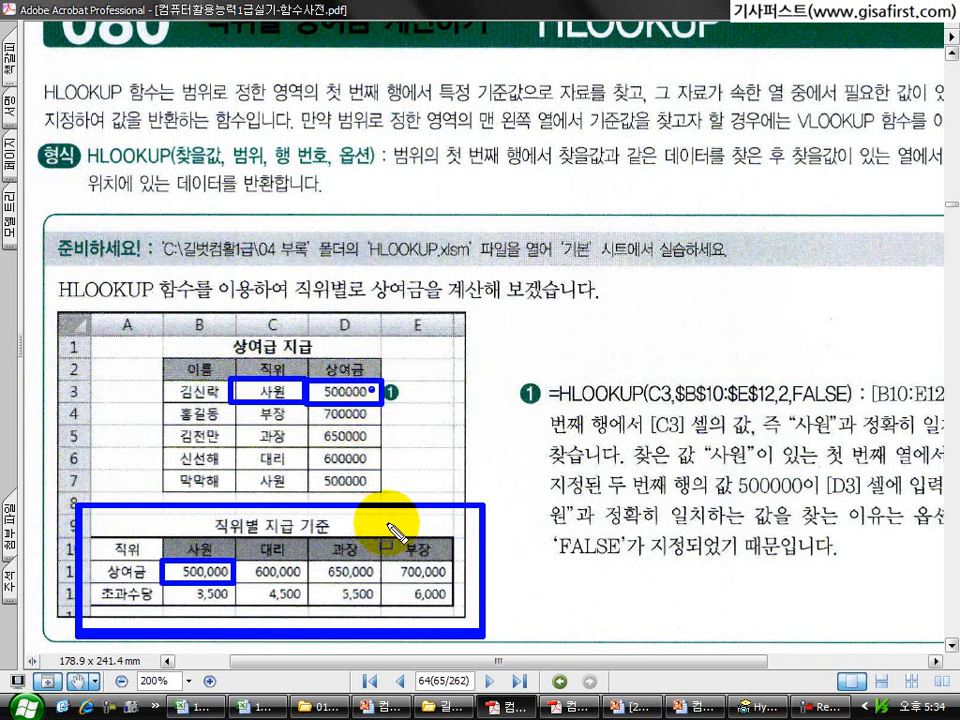
# - Mark the 찾을값 argument in the HLOOKUP syntax, the 사원 cell C3 and the C3 reference in the example formula
pyautogui.click(198, 141)
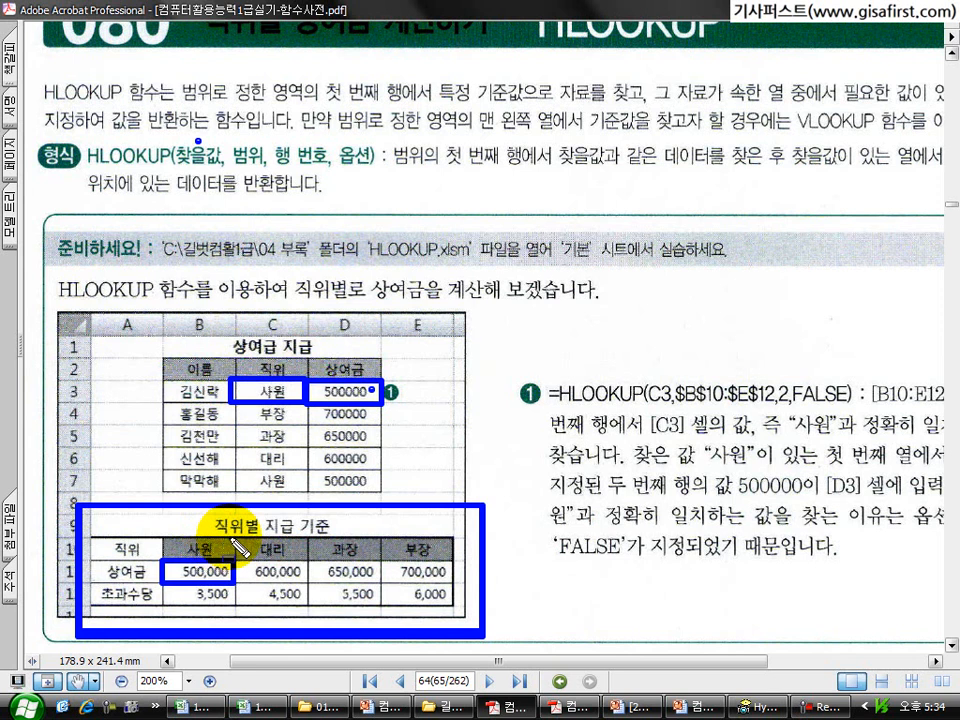
pyautogui.click(247, 393)
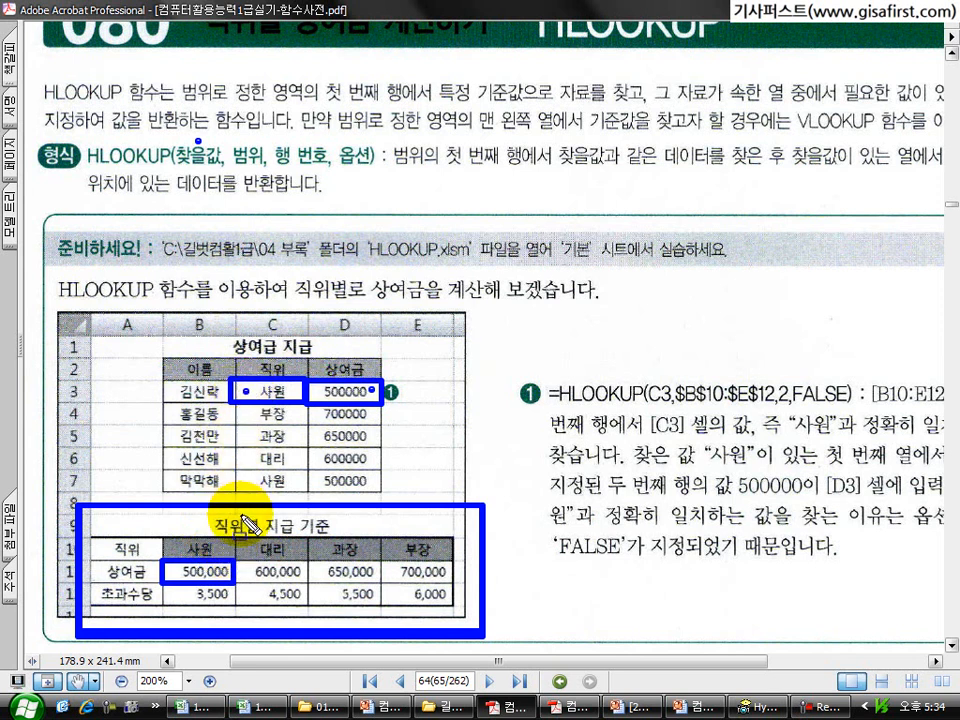
pyautogui.click(657, 370)
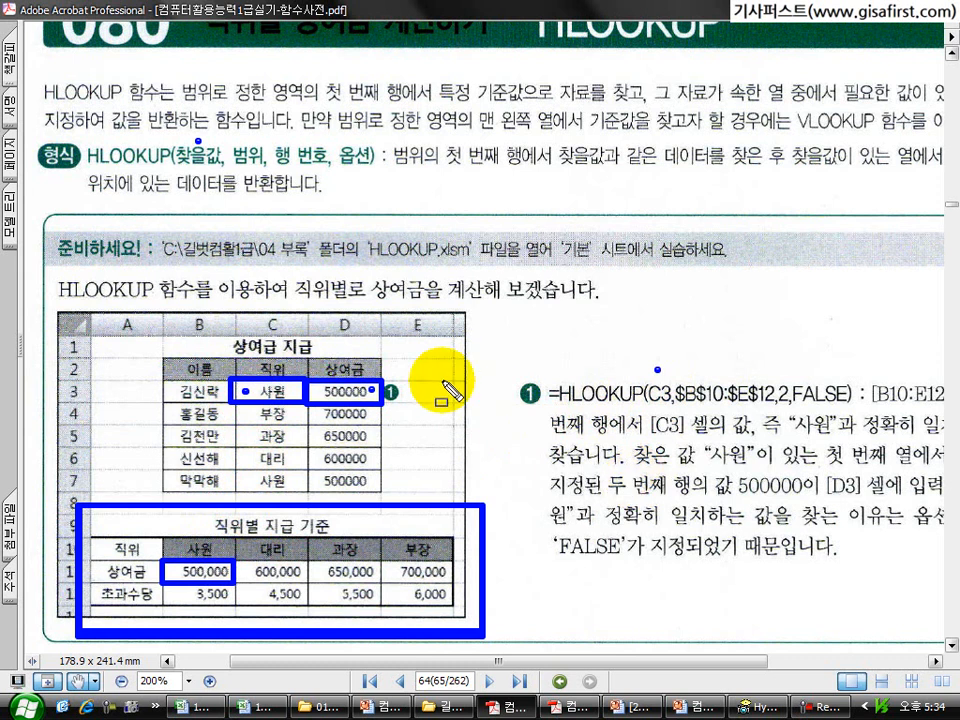
# - Mark the 범위 argument in the HLOOKUP syntax and outline the range B10:E12 in the 직위별 지급 기준 table
pyautogui.click(250, 140)
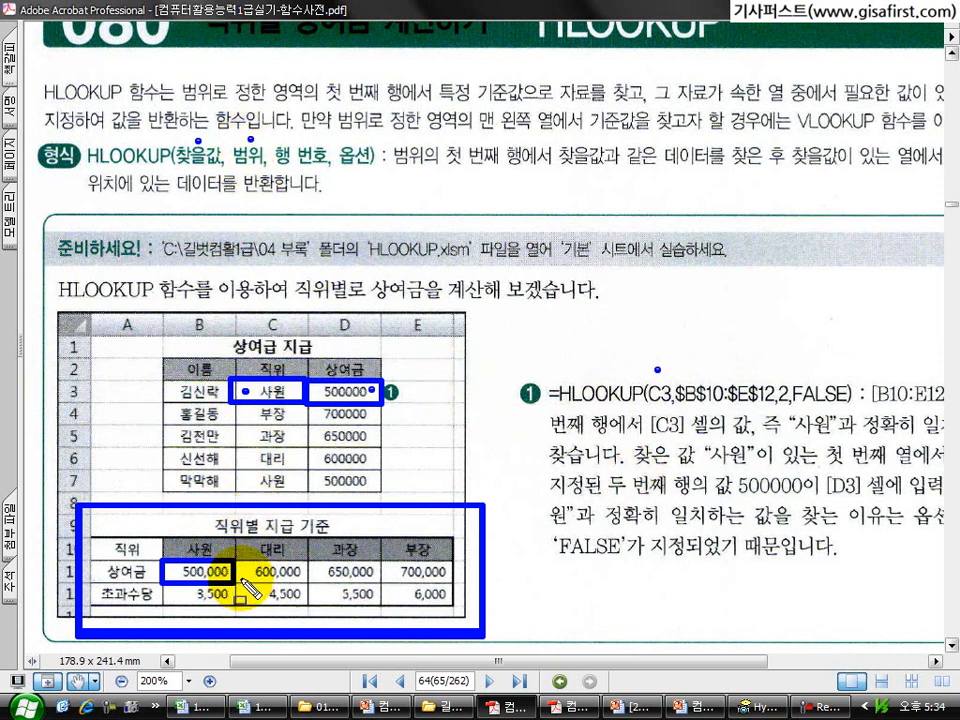
pyautogui.moveTo(242, 592); pyautogui.dragTo(238, 588)
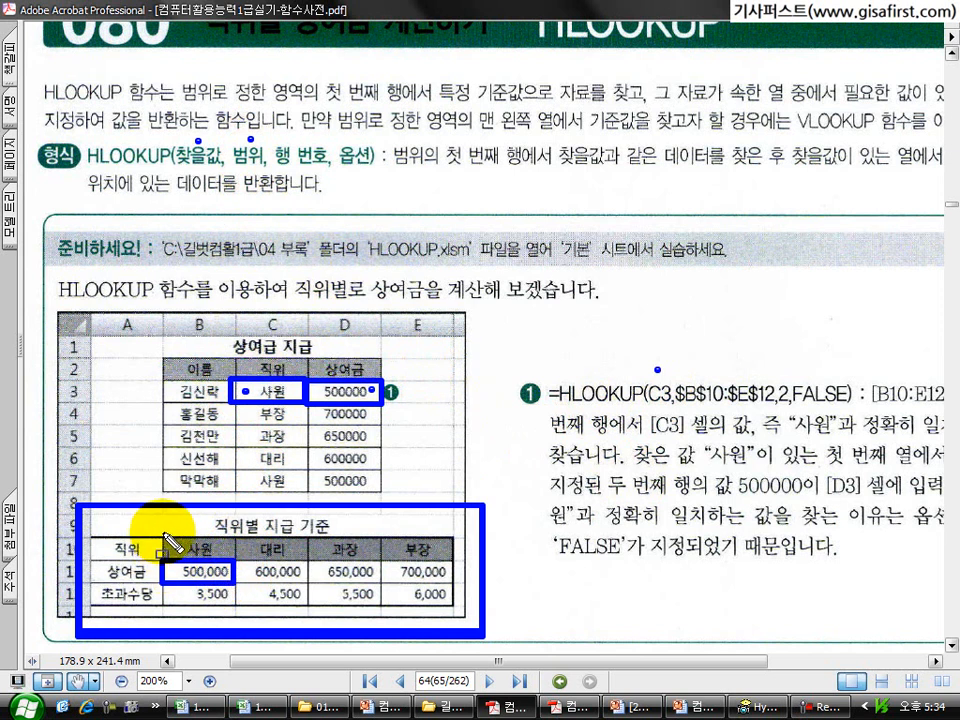
pyautogui.moveTo(161, 537)
pyautogui.mouseDown()
pyautogui.moveTo(210, 606)
pyautogui.moveTo(455, 606)
pyautogui.mouseUp()
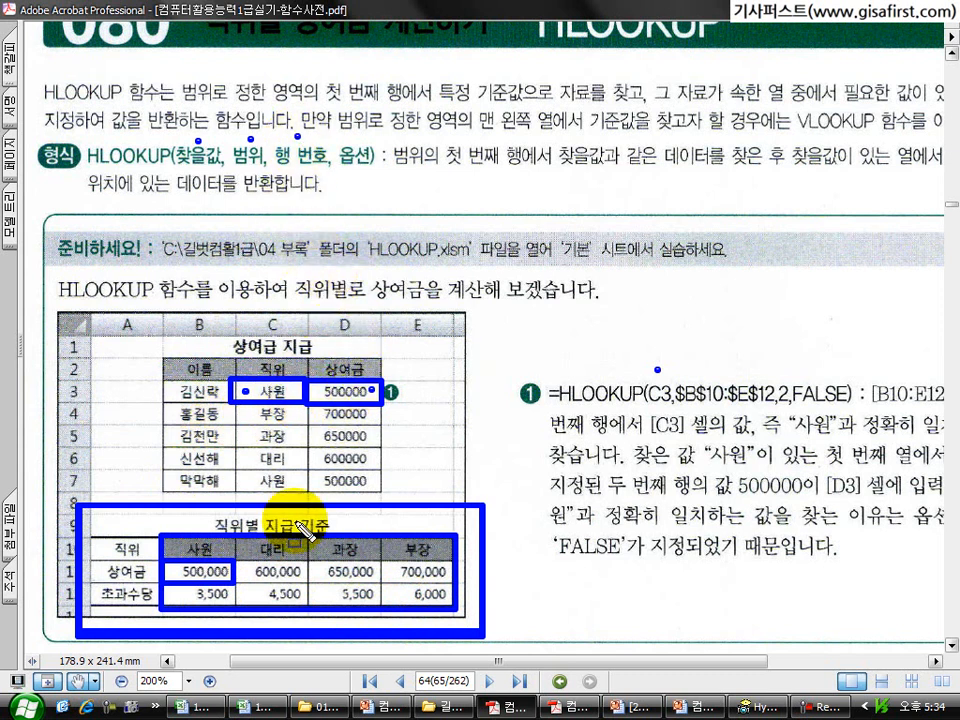
pyautogui.click(258, 400)
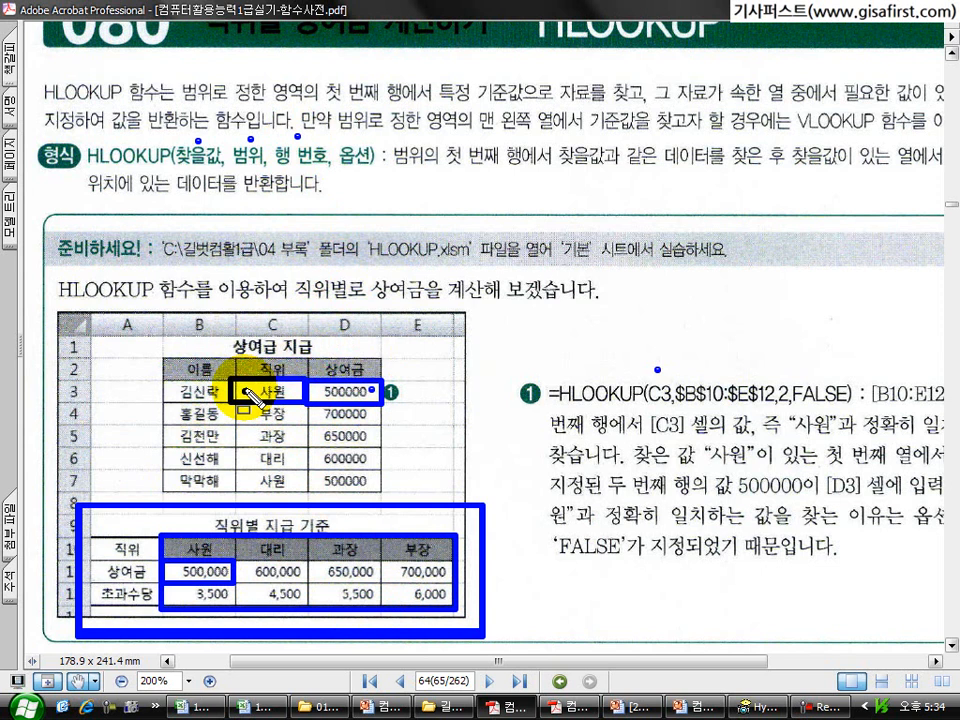
pyautogui.moveTo(158, 535)
pyautogui.mouseDown()
pyautogui.moveTo(214, 596)
pyautogui.moveTo(372, 622)
pyautogui.moveTo(455, 610)
pyautogui.mouseUp()
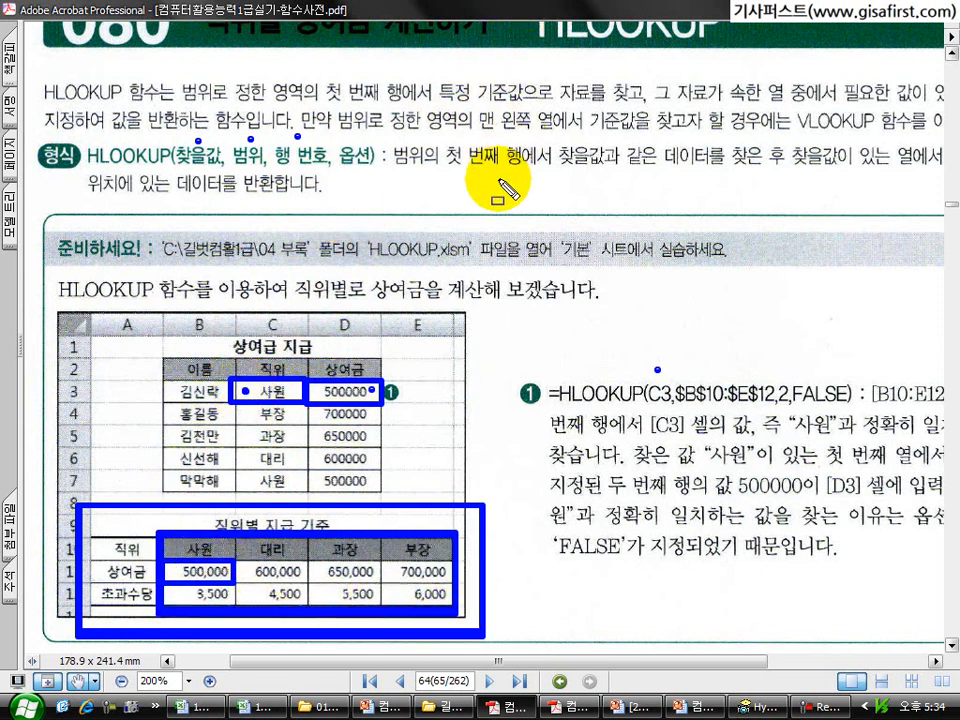
# - Outline the H of HLOOKUP and the lookup table's header row, and mark its first and second rows, 직위 and 상여금
pyautogui.moveTo(40, 266); pyautogui.dragTo(86, 326)
pyautogui.moveTo(158, 561); pyautogui.dragTo(234, 583)
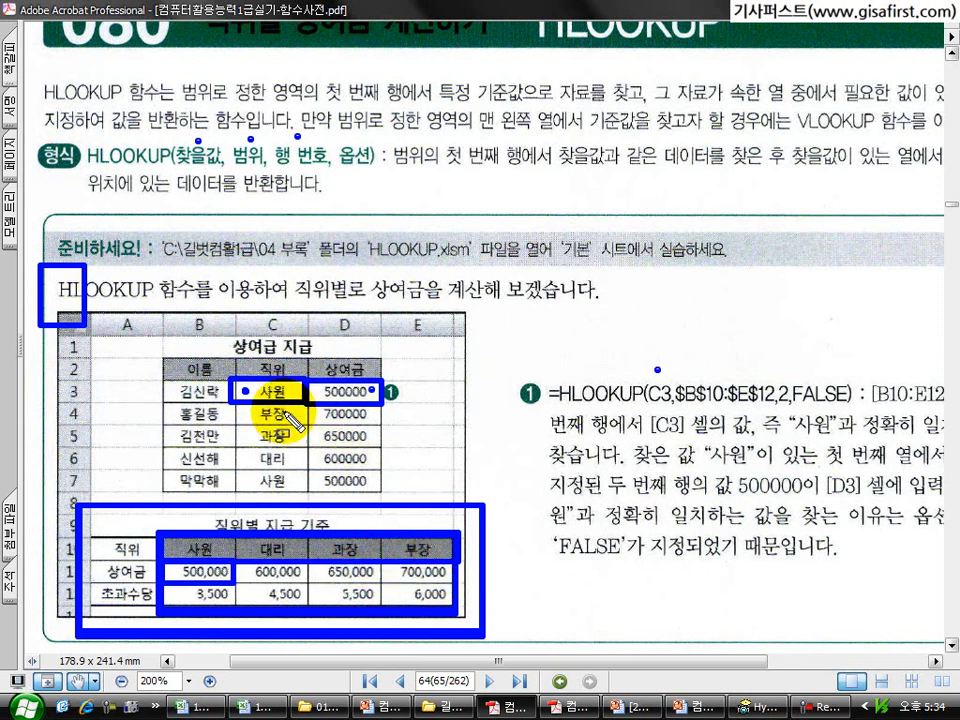
pyautogui.click(178, 547)
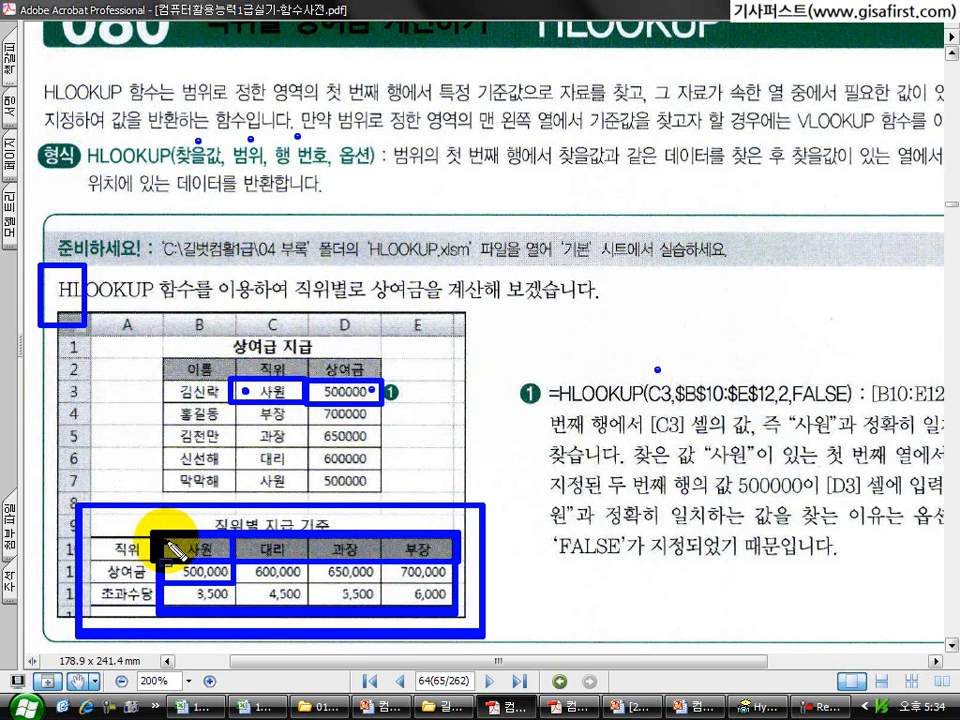
pyautogui.moveTo(162, 573); pyautogui.dragTo(175, 573)
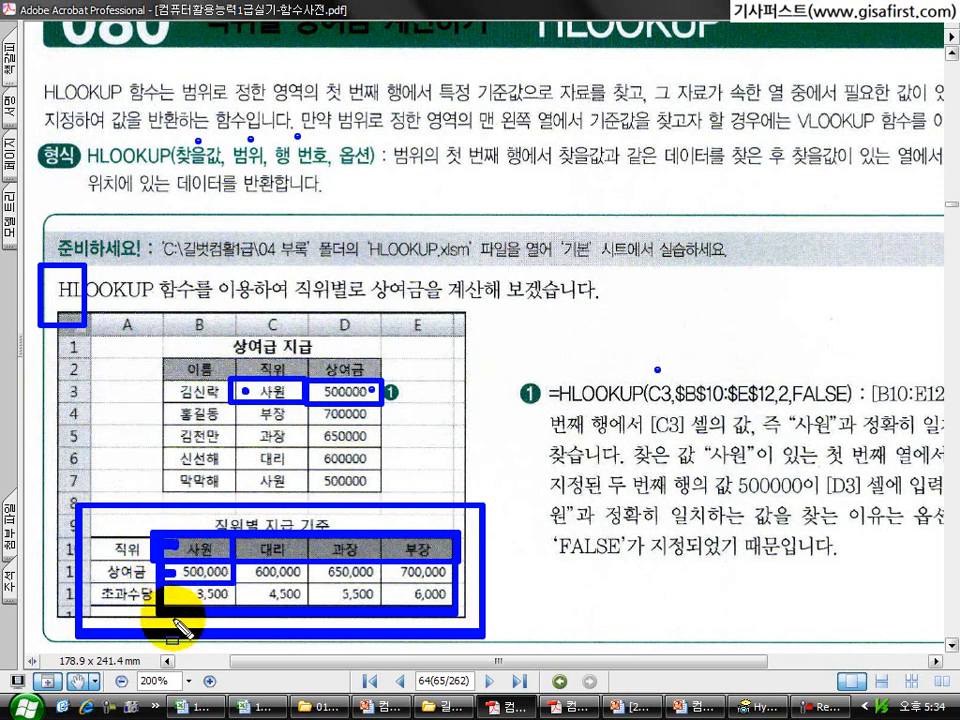
pyautogui.moveTo(123, 547)
pyautogui.mouseDown()
pyautogui.moveTo(144, 547)
pyautogui.moveTo(139, 573)
pyautogui.mouseUp()
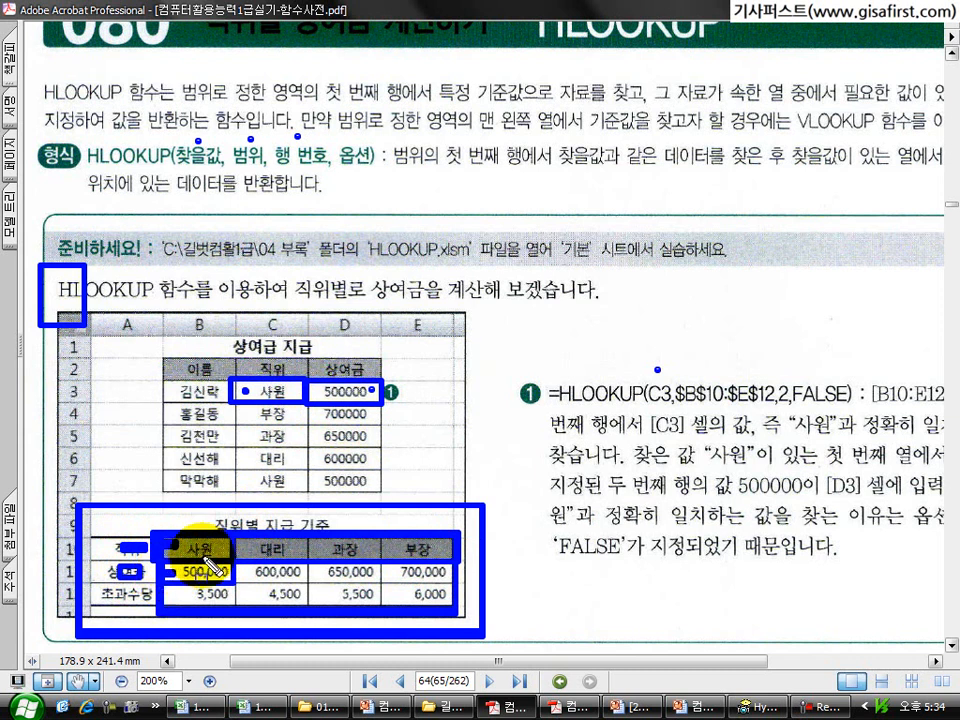
# - Mark the range, row number 2 and FALSE in the example HLOOKUP formula, outline FALSE, and mark the matching 사원 cells
pyautogui.click(781, 371)
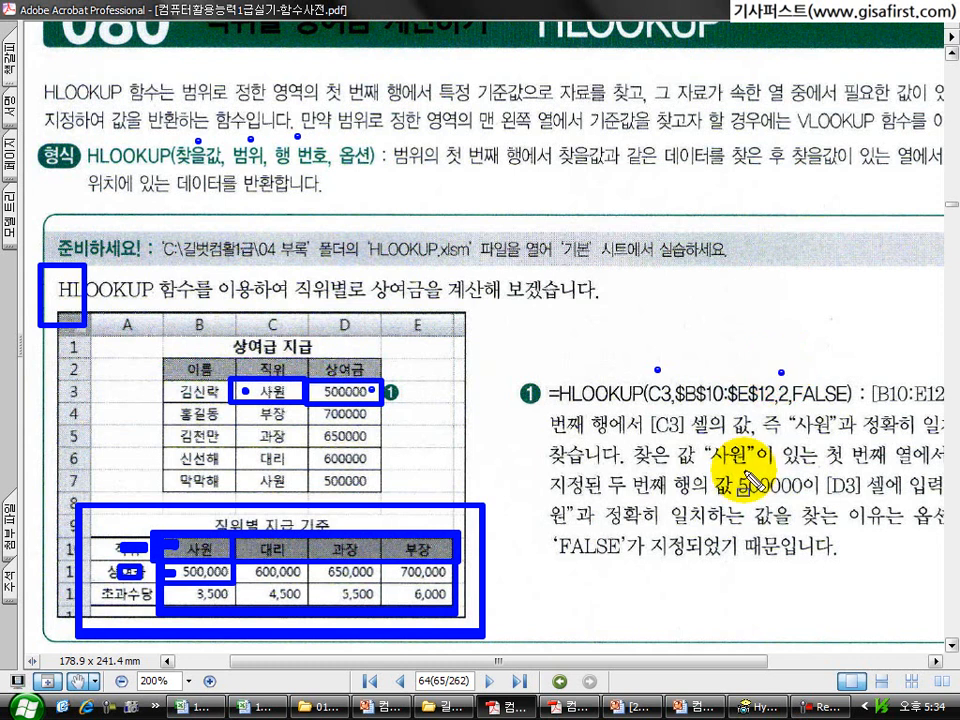
pyautogui.click(716, 370)
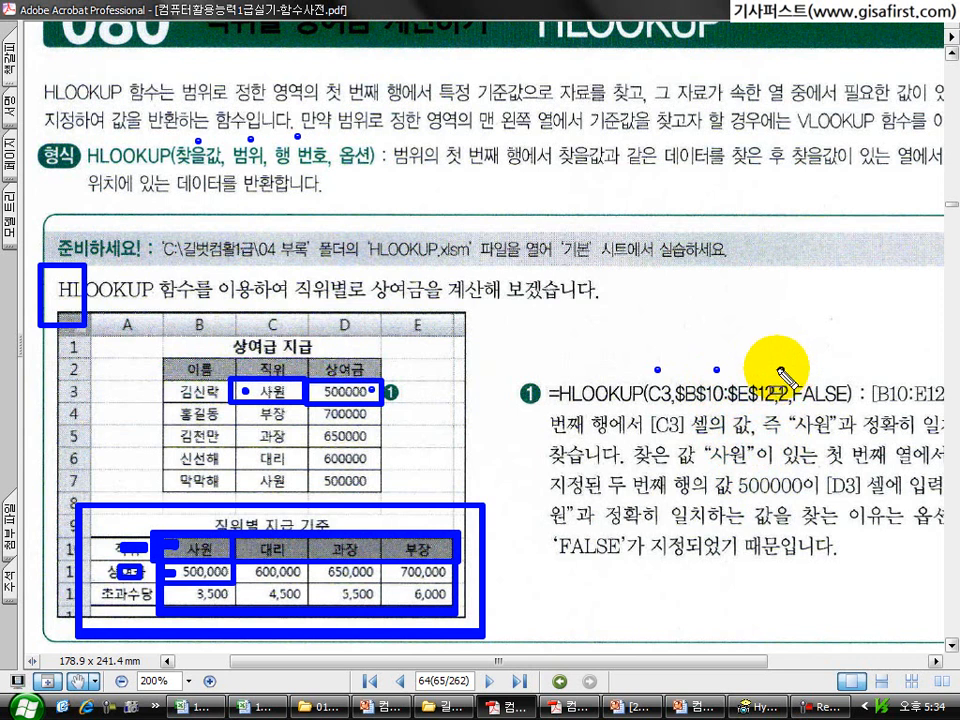
pyautogui.click(826, 373)
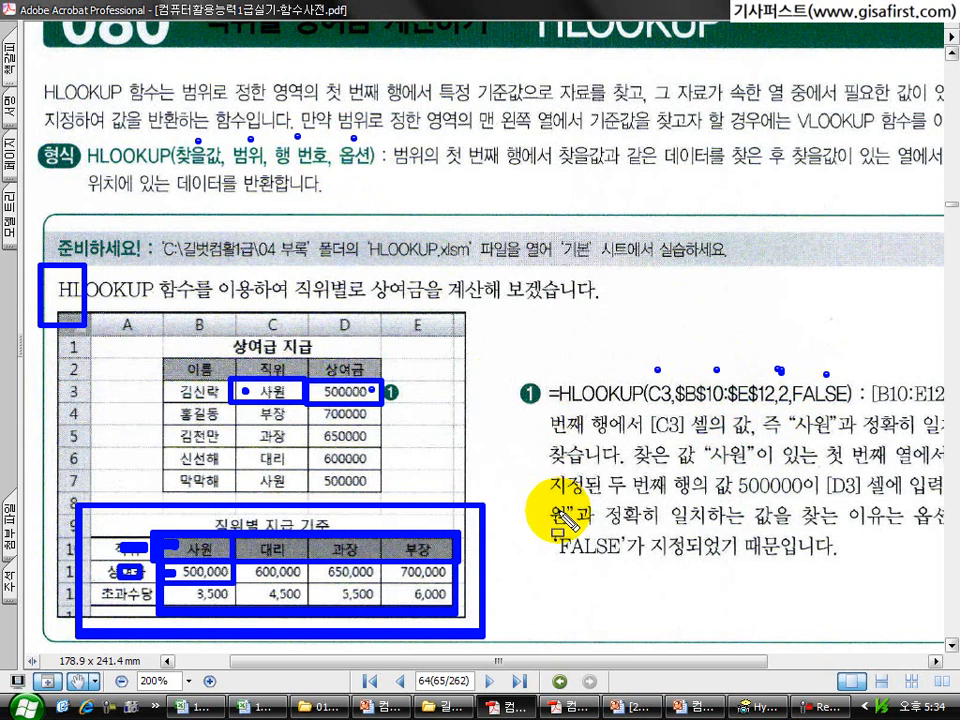
pyautogui.moveTo(783, 367)
pyautogui.mouseDown()
pyautogui.moveTo(825, 386)
pyautogui.moveTo(852, 418)
pyautogui.mouseUp()
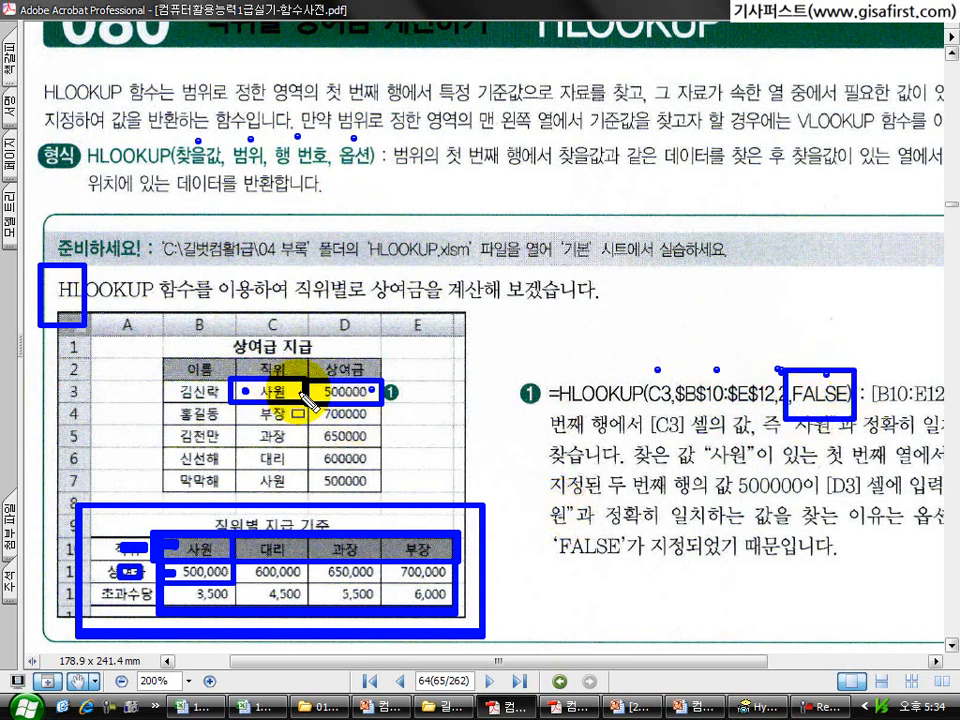
pyautogui.click(290, 388)
pyautogui.click(218, 546)
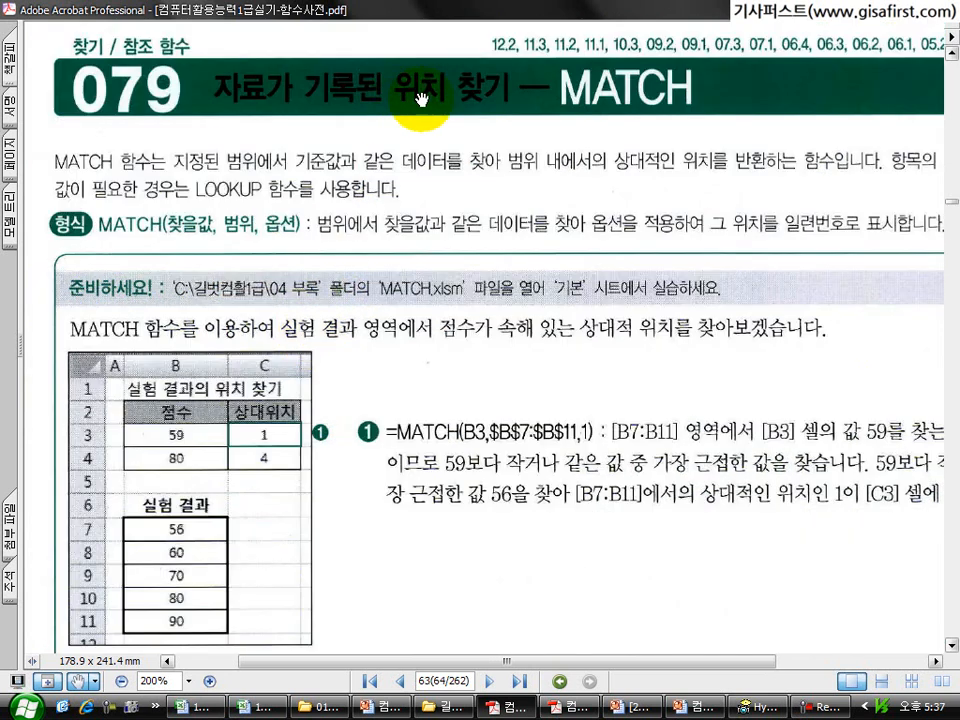
# - On the MATCH page, outline the title and the description's '지정된 범위에서…범위 내에서의' phrase, and underline '상대적인 위치'
pyautogui.moveTo(535, 44)
pyautogui.mouseDown()
pyautogui.moveTo(587, 103)
pyautogui.moveTo(715, 128)
pyautogui.mouseUp()
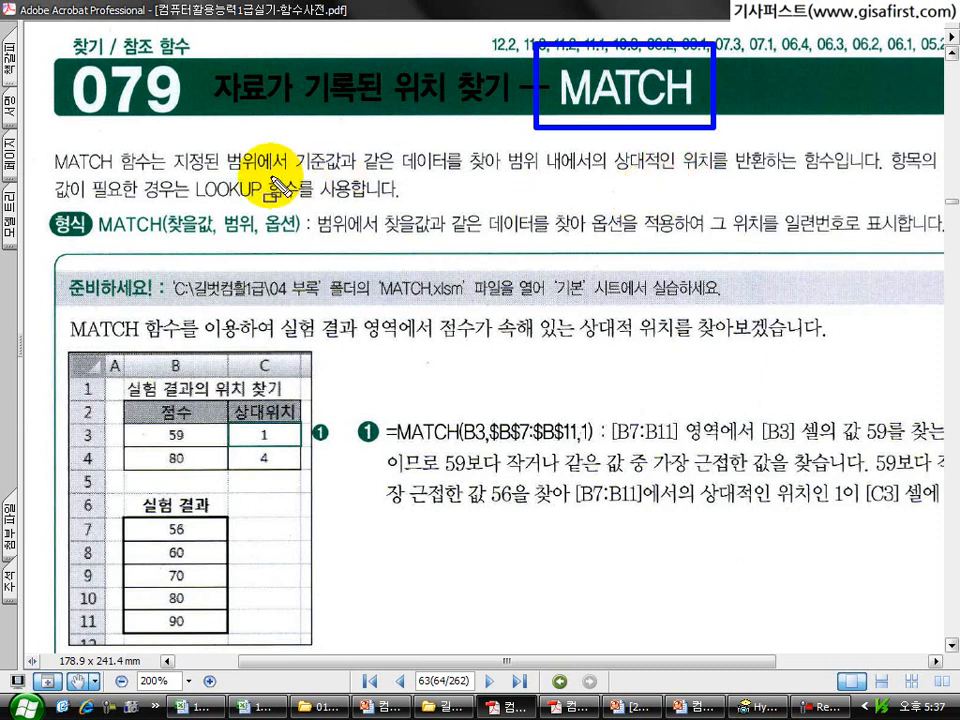
pyautogui.moveTo(165, 143)
pyautogui.mouseDown()
pyautogui.moveTo(217, 170)
pyautogui.moveTo(605, 176)
pyautogui.mouseUp()
pyautogui.moveTo(620, 176); pyautogui.dragTo(718, 177)
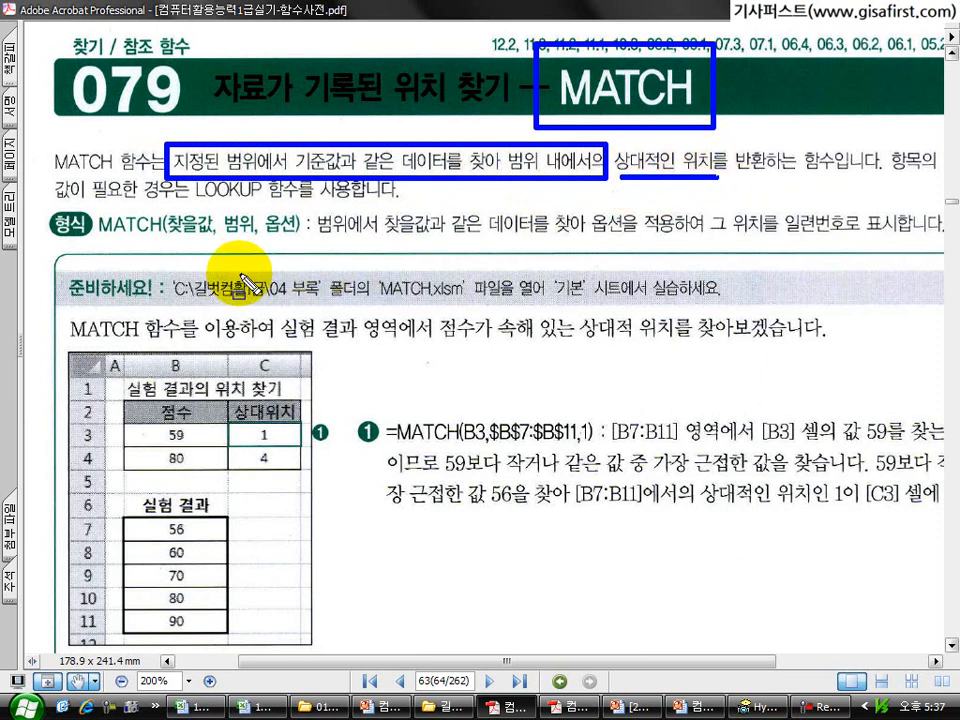
# - Mark the three MATCH arguments 찾을값, 범위 and 옵션 in the syntax line
pyautogui.click(186, 240)
pyautogui.click(234, 240)
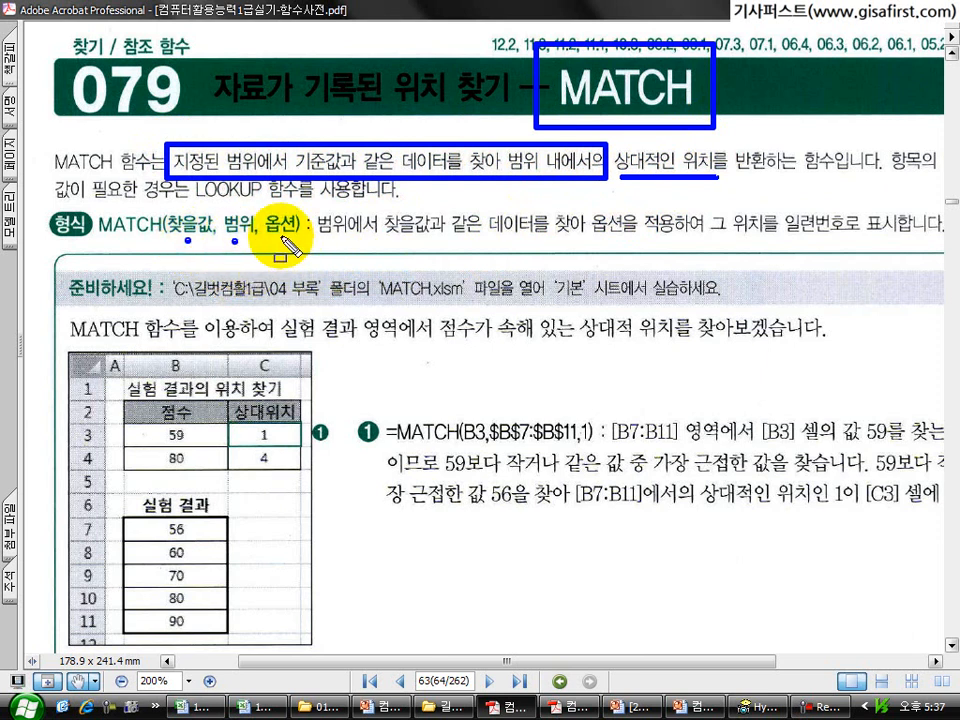
pyautogui.click(284, 237)
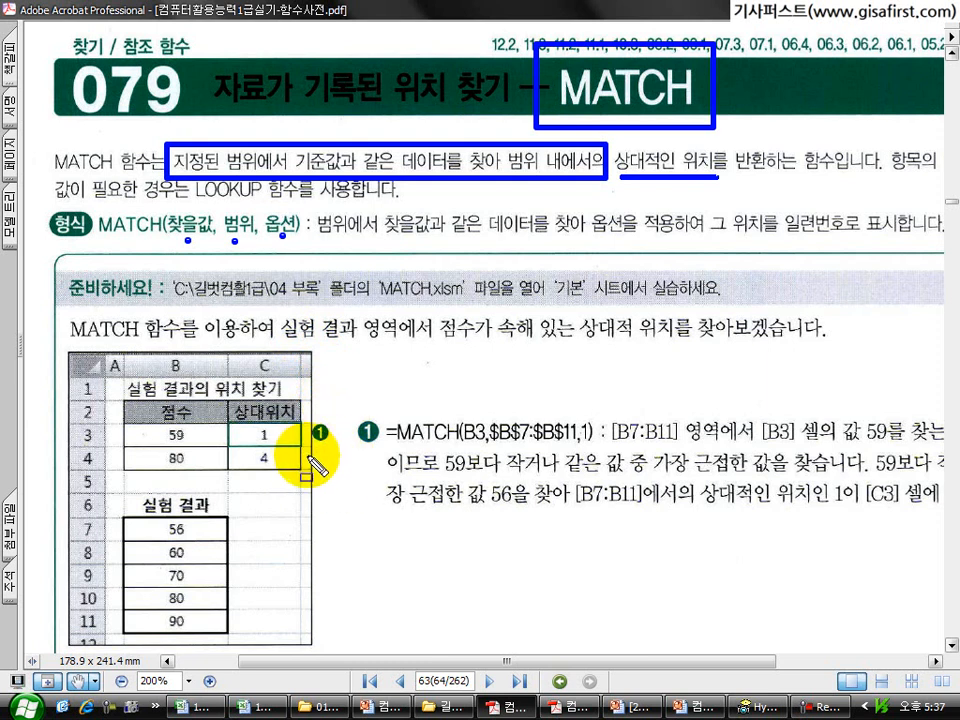
# - In the MATCH example, outline result cell C3 and the 실험 결과 range B7:B11, and mark each of its five scores
pyautogui.moveTo(227, 421); pyautogui.dragTo(304, 448)
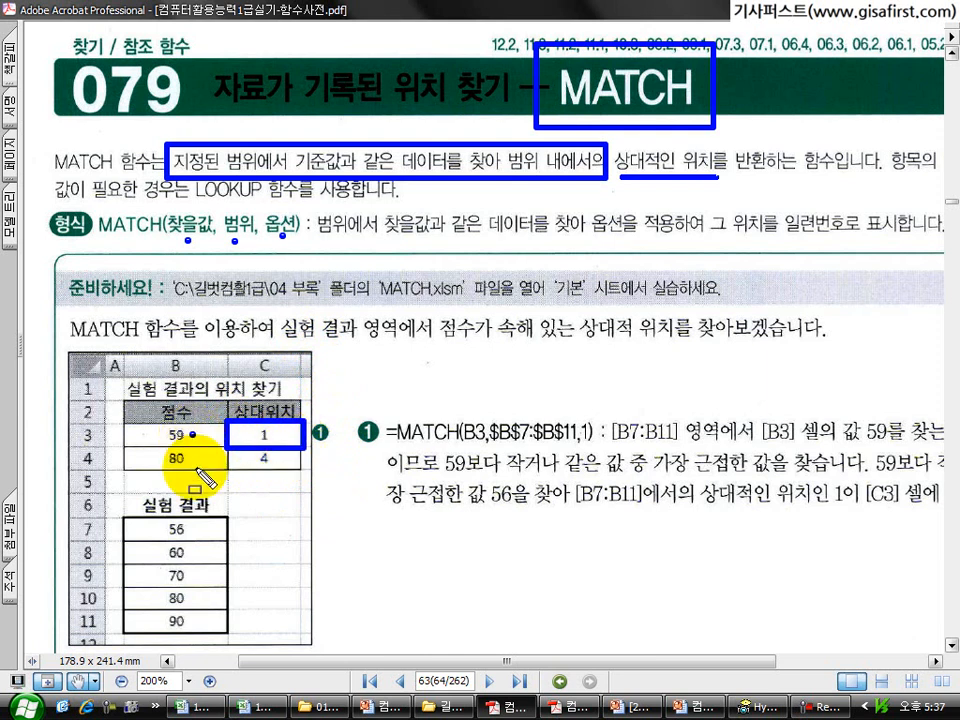
pyautogui.moveTo(118, 520)
pyautogui.mouseDown()
pyautogui.moveTo(197, 620)
pyautogui.moveTo(236, 638)
pyautogui.mouseUp()
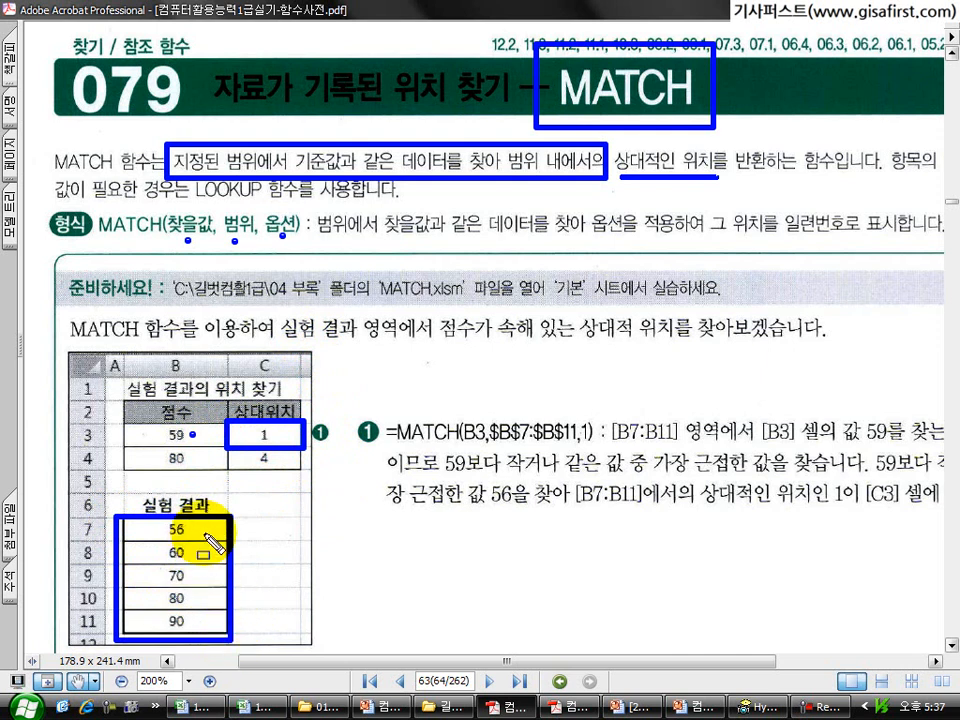
pyautogui.click(198, 523)
pyautogui.click(201, 551)
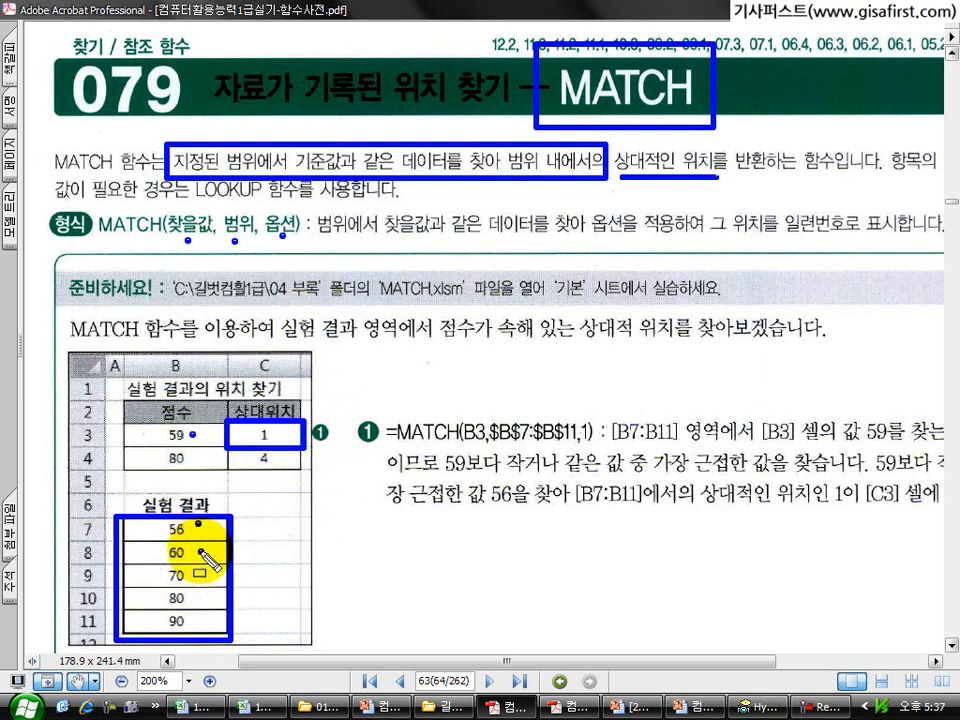
pyautogui.click(205, 578)
pyautogui.click(206, 599)
pyautogui.click(209, 624)
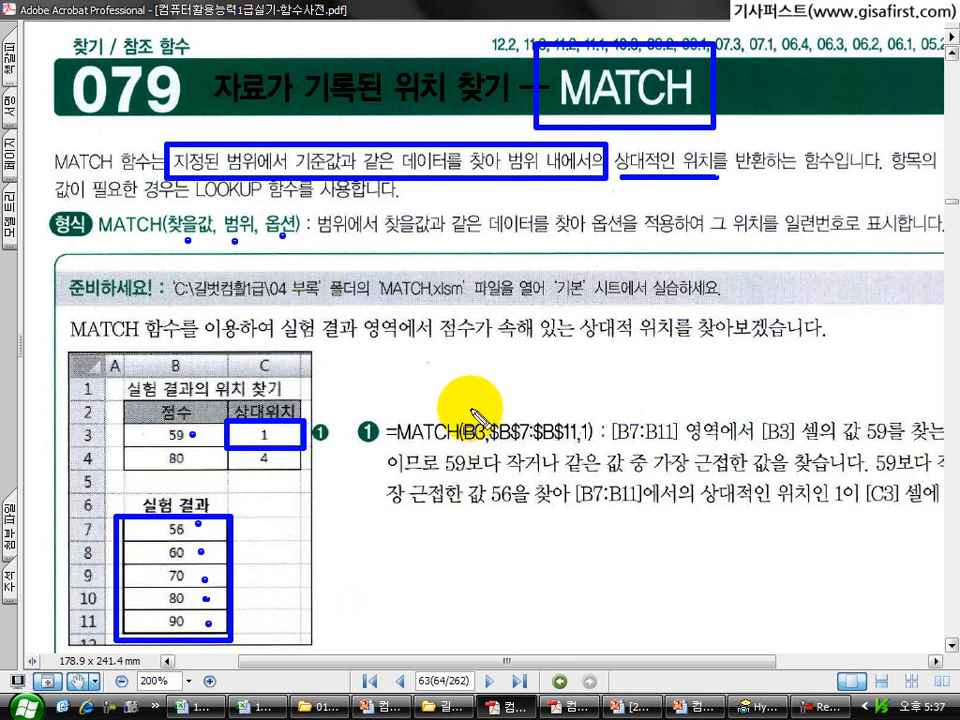
# - Mark B3 and $B$7:$B$11 in the example MATCH formula, and outline the matching 59 cell and the 실험 결과 scores
pyautogui.click(470, 409)
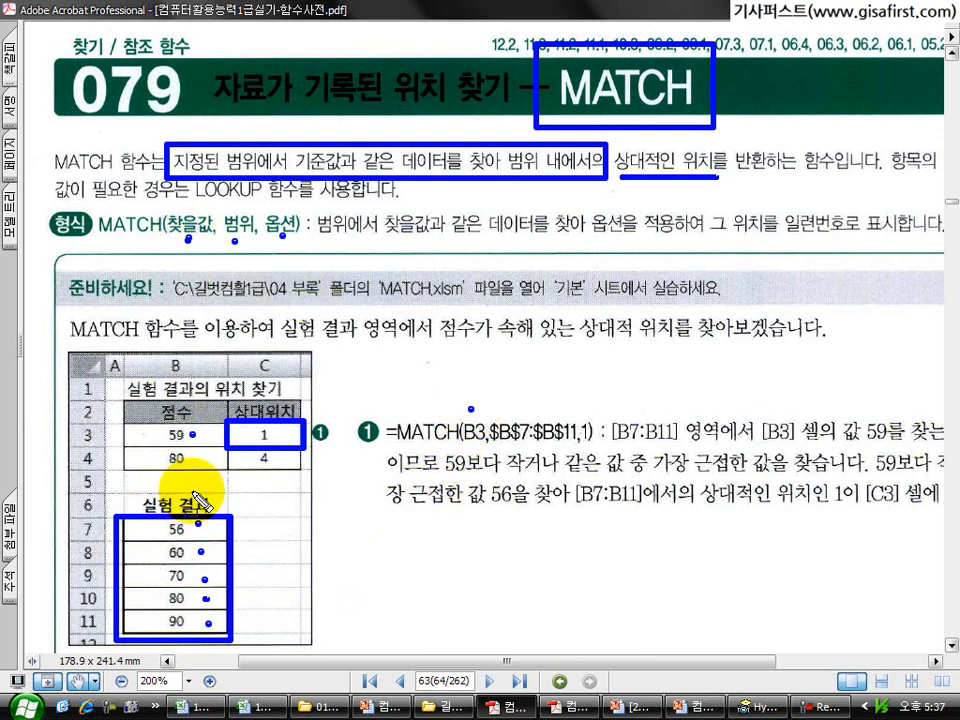
pyautogui.moveTo(124, 421); pyautogui.dragTo(212, 442)
pyautogui.moveTo(197, 517); pyautogui.dragTo(240, 528)
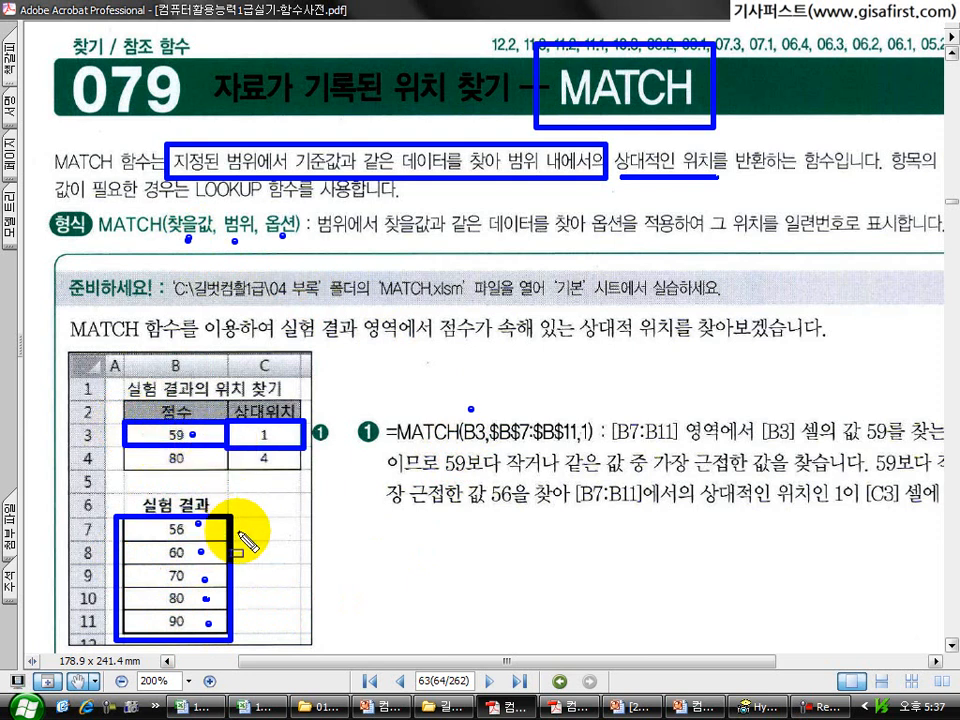
pyautogui.click(520, 410)
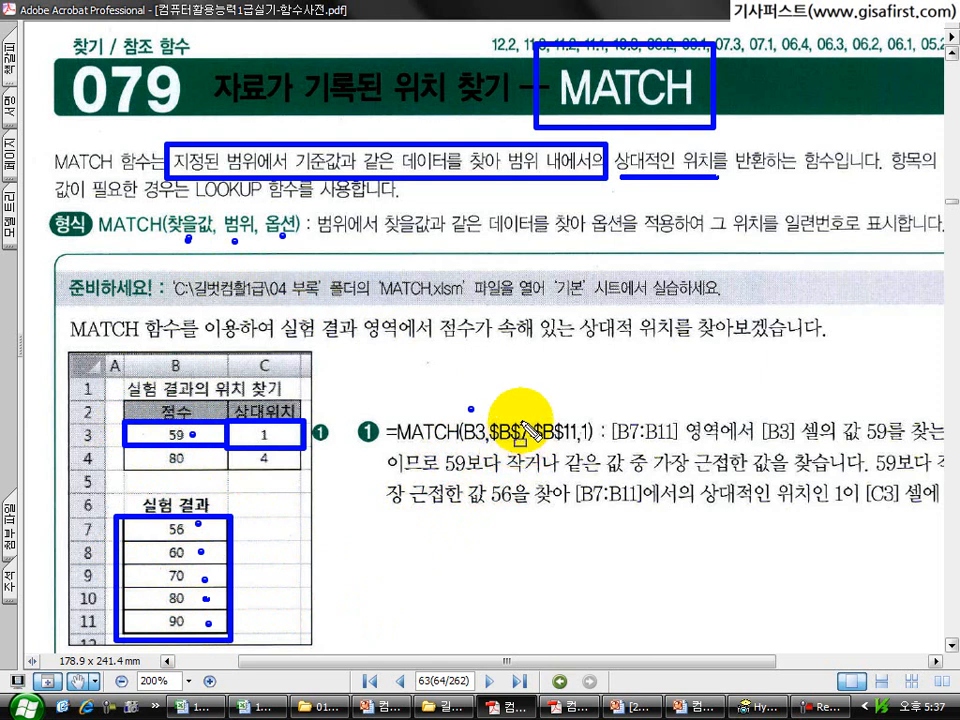
pyautogui.moveTo(117, 516); pyautogui.dragTo(236, 640)
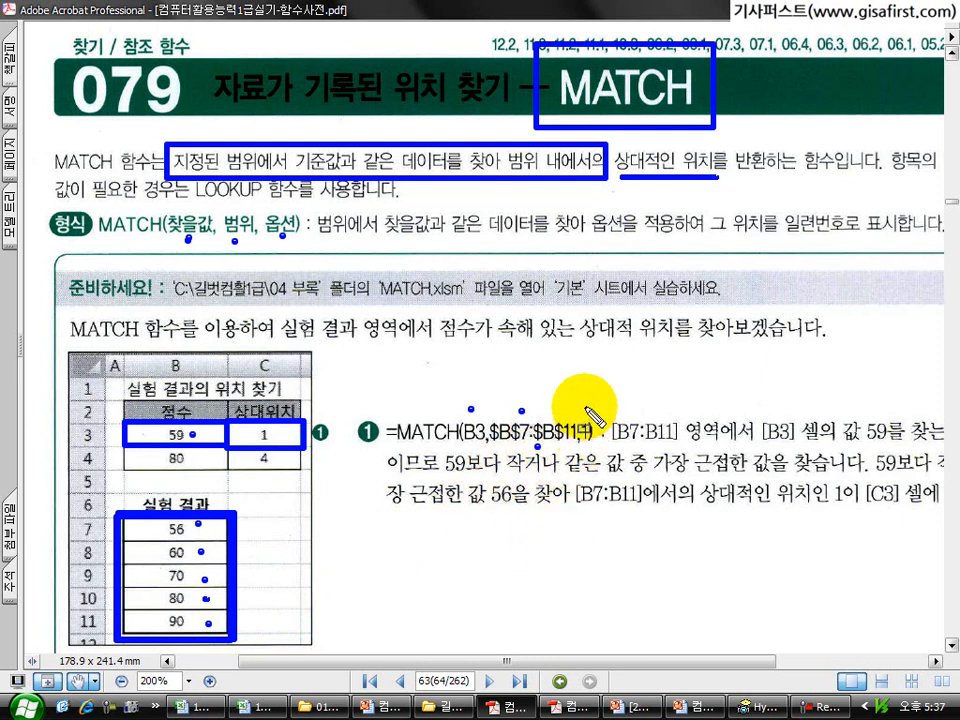
# - Mark option 1 in the example MATCH formula and underline '작거나' and '같은 값' in its explanation
pyautogui.click(586, 408)
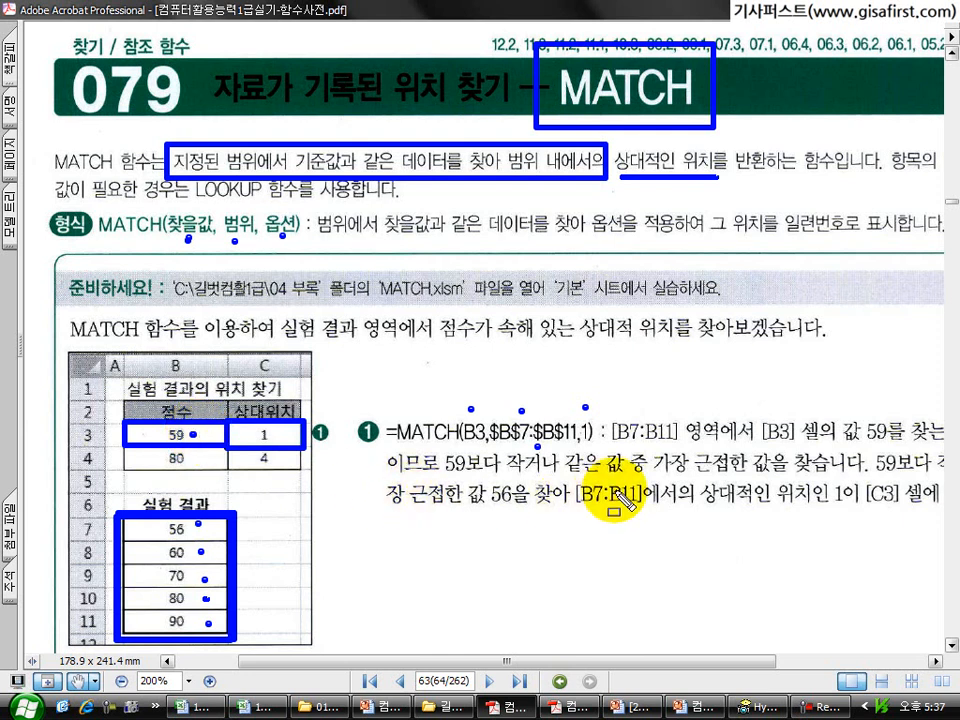
pyautogui.moveTo(568, 480); pyautogui.dragTo(622, 481)
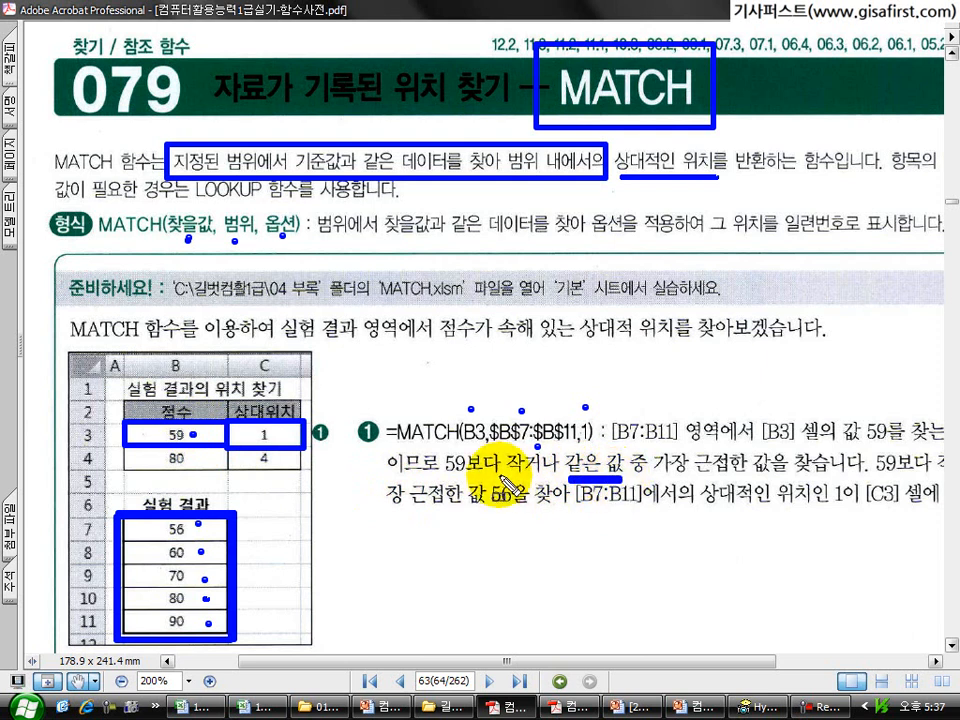
pyautogui.moveTo(508, 476); pyautogui.dragTo(562, 478)
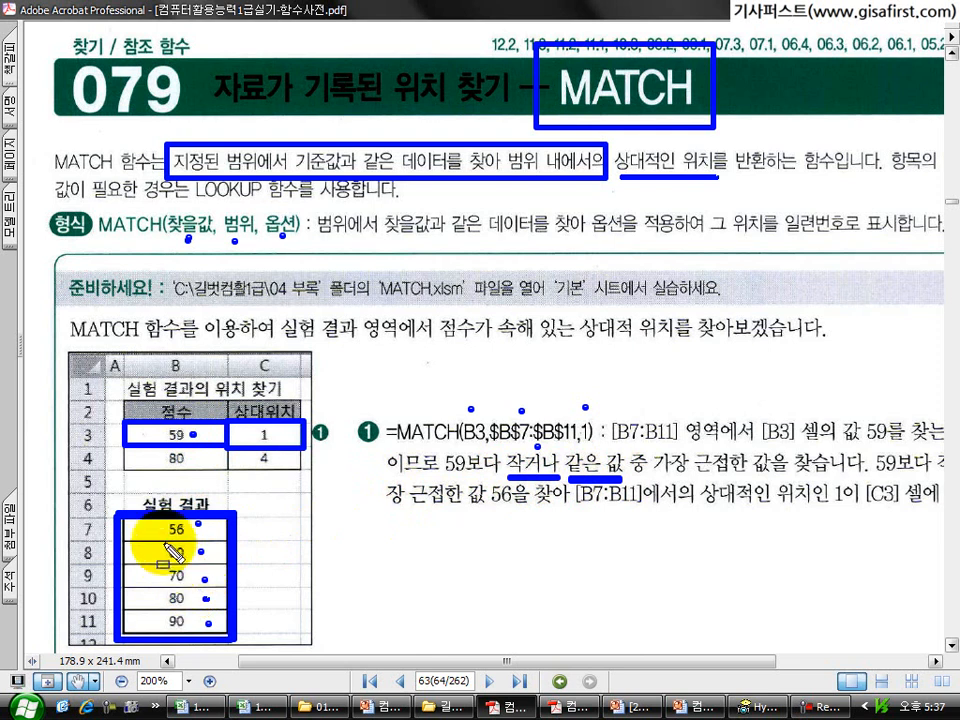
# - Outline score 56 in B7 and the relative position in C3, and undo the stray box over the 실험 결과 scores
pyautogui.moveTo(156, 518); pyautogui.dragTo(203, 541)
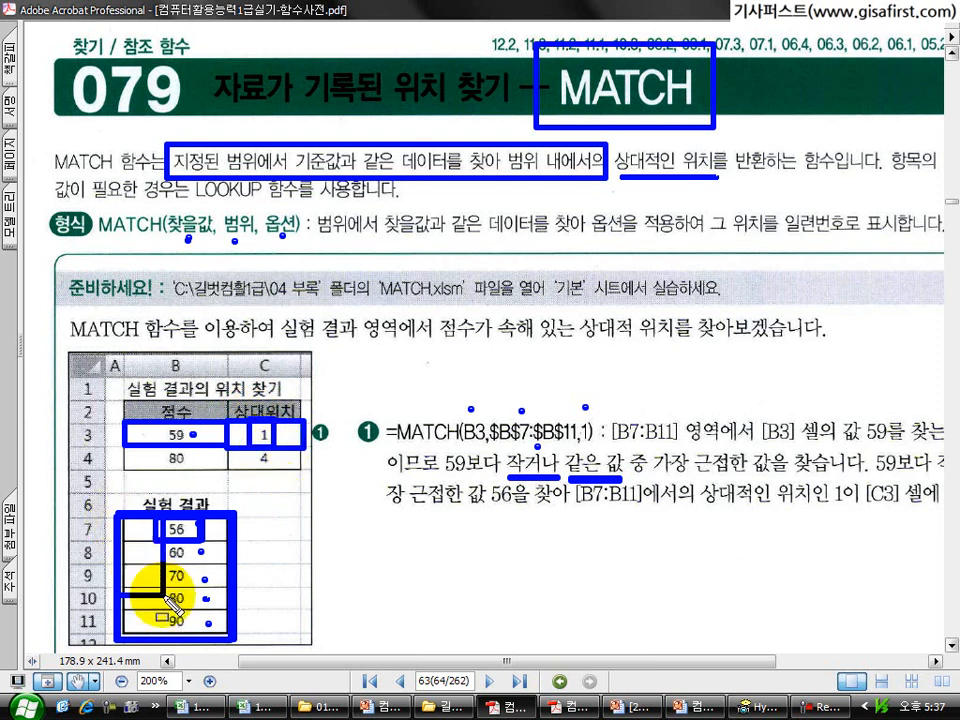
pyautogui.moveTo(219, 517); pyautogui.dragTo(227, 644)
pyautogui.hotkey('ctrl', 'z')
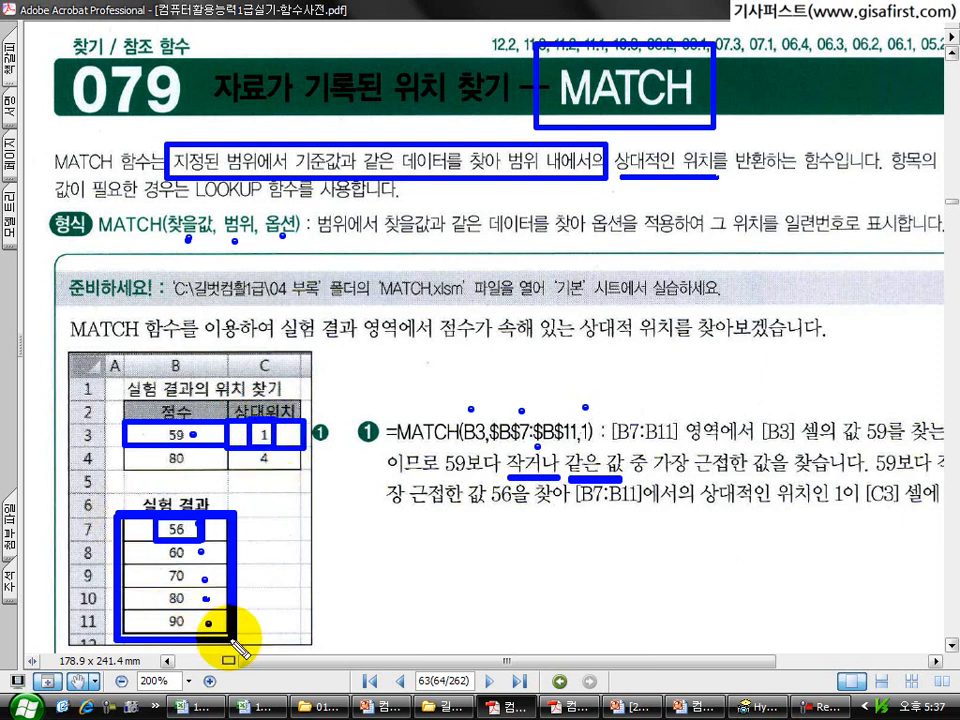
pyautogui.click(139, 529)
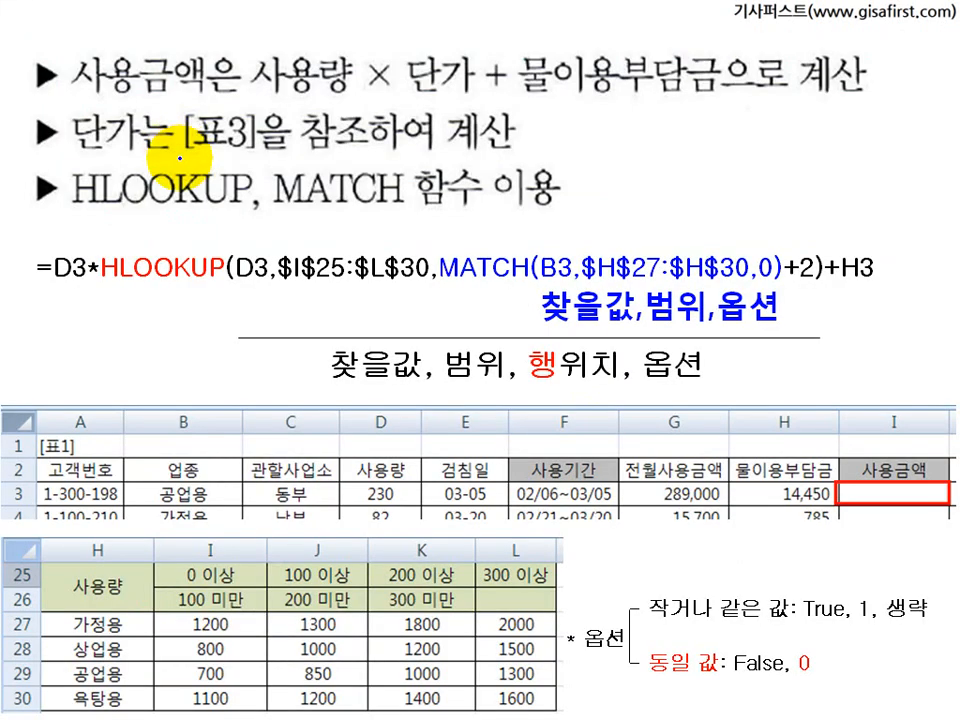
# - On the formula summary slide, tick the '[표3]을 참조' condition, underline HLOOKUP and MATCH, and circle '단가'
pyautogui.moveTo(344, 143); pyautogui.dragTo(354, 156)
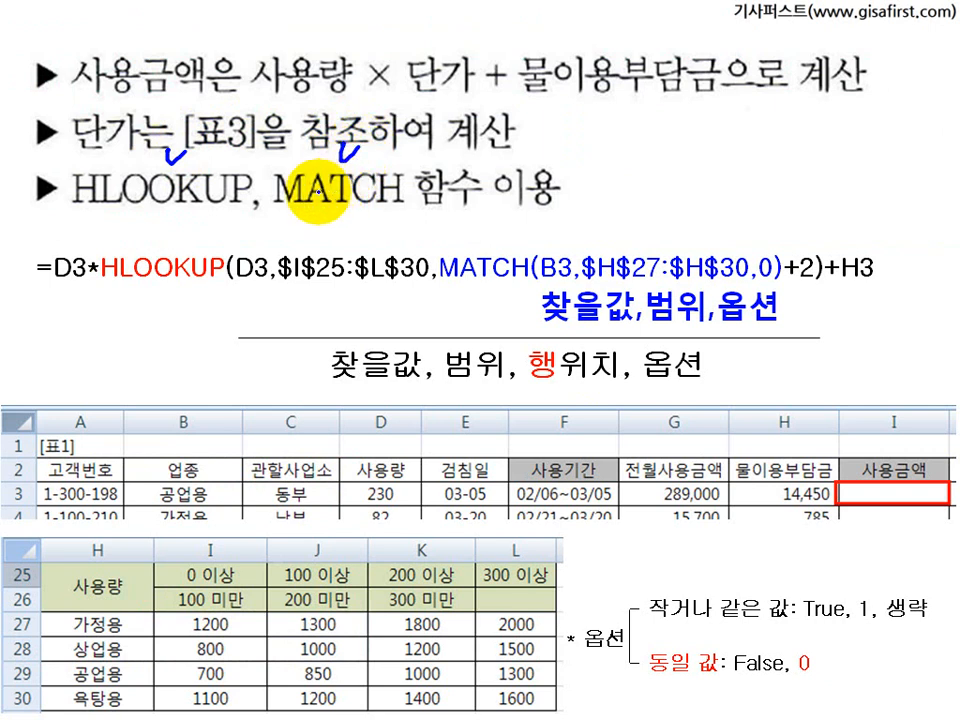
pyautogui.moveTo(72, 212); pyautogui.dragTo(207, 207)
pyautogui.moveTo(283, 210)
pyautogui.mouseDown()
pyautogui.moveTo(405, 207)
pyautogui.moveTo(379, 217)
pyautogui.mouseUp()
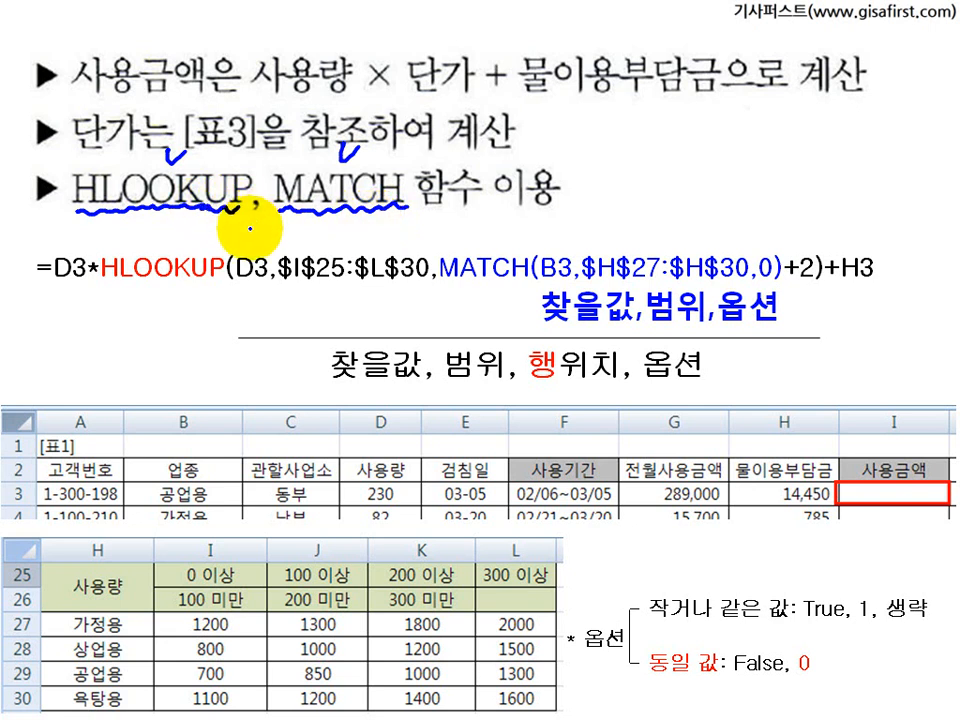
pyautogui.moveTo(131, 151)
pyautogui.mouseDown()
pyautogui.moveTo(144, 125)
pyautogui.moveTo(140, 143)
pyautogui.mouseUp()
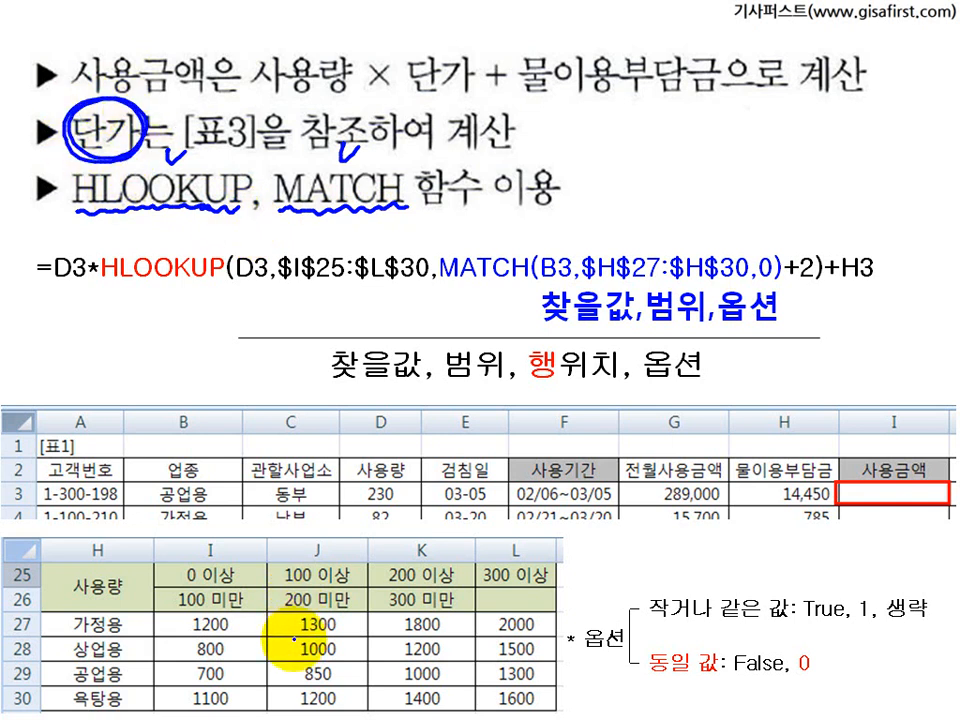
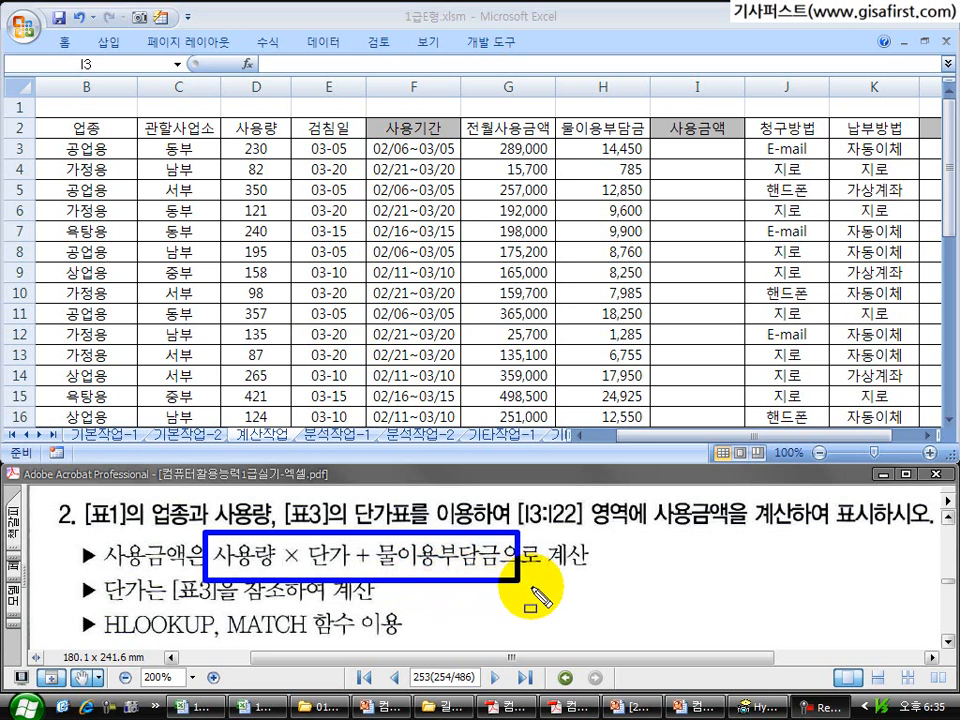
# - In the Excel workbook, begin the formula =D3*HLOOKUP( in cell I3 and open the HLOOKUP function arguments
pyautogui.click(700, 147)
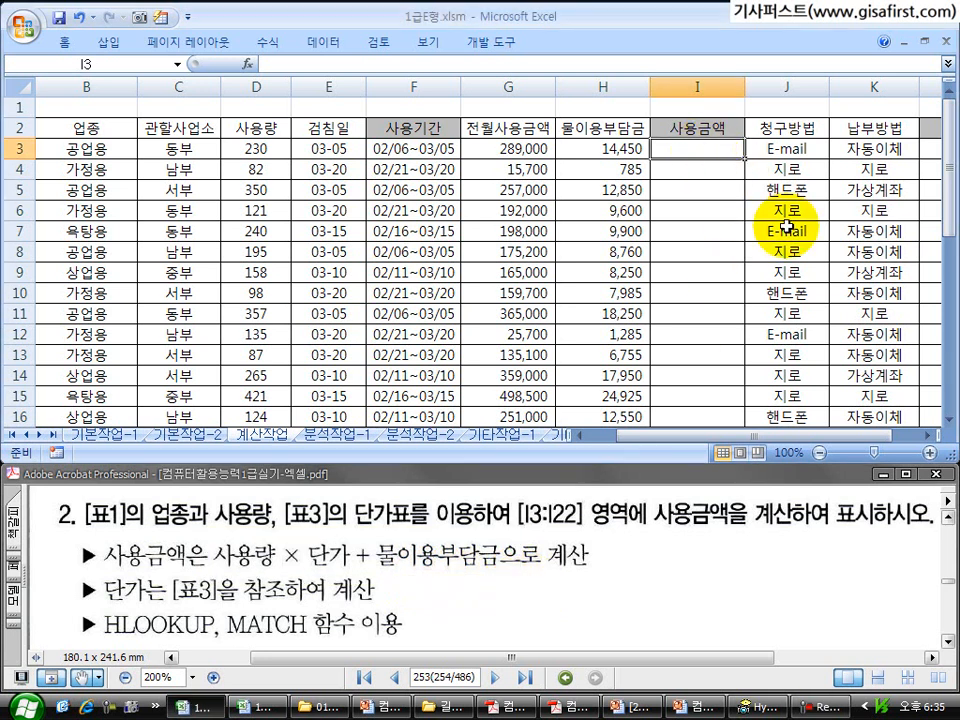
pyautogui.write('=')
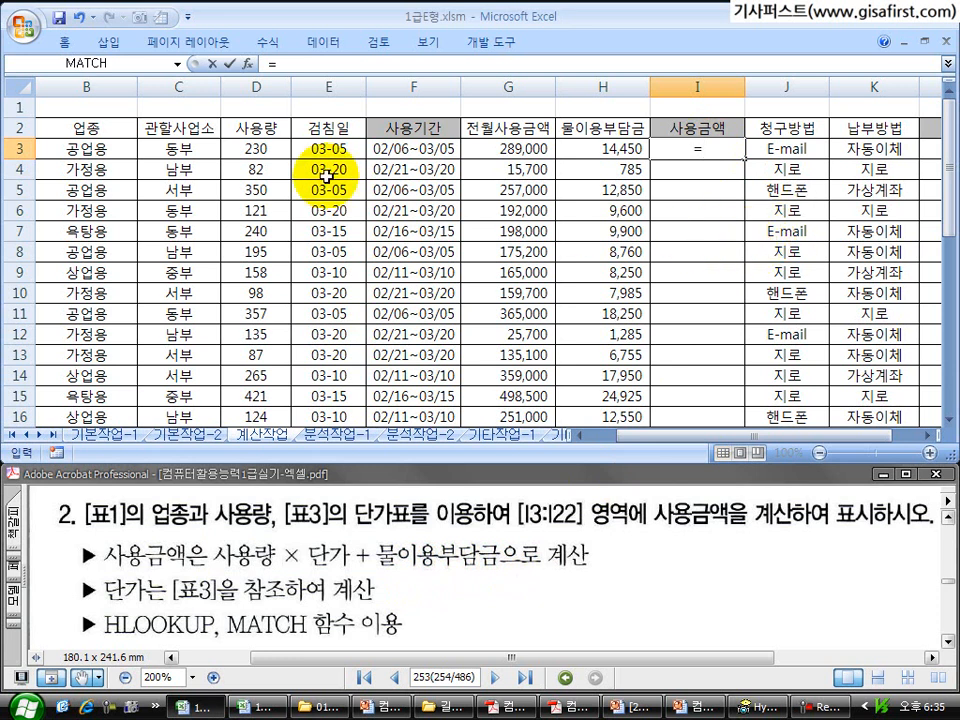
pyautogui.click(255, 148)
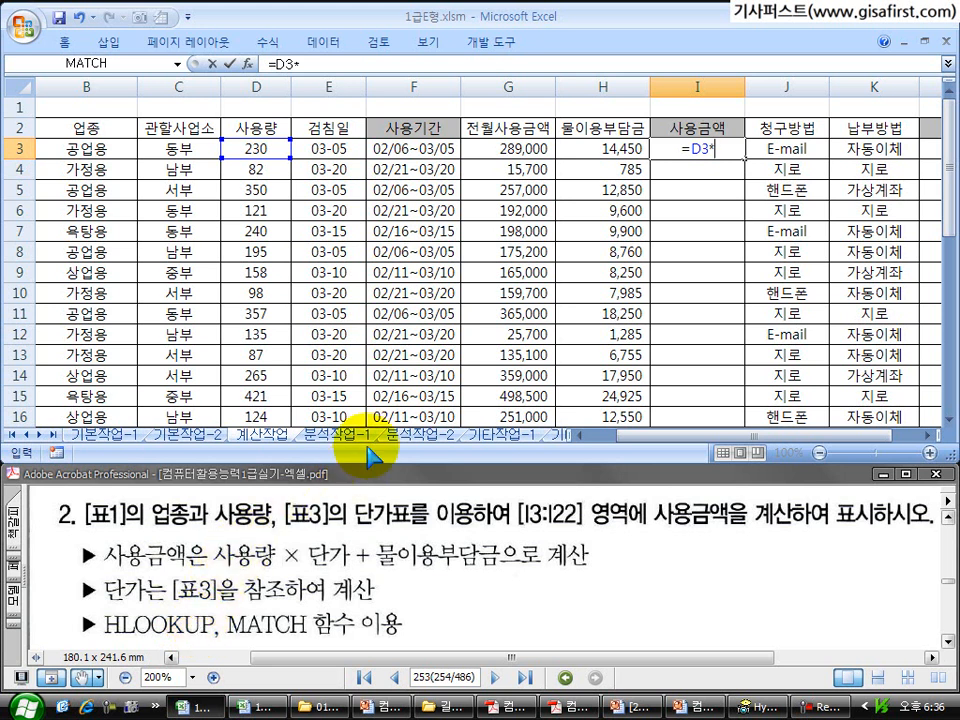
pyautogui.write('hlookup(')
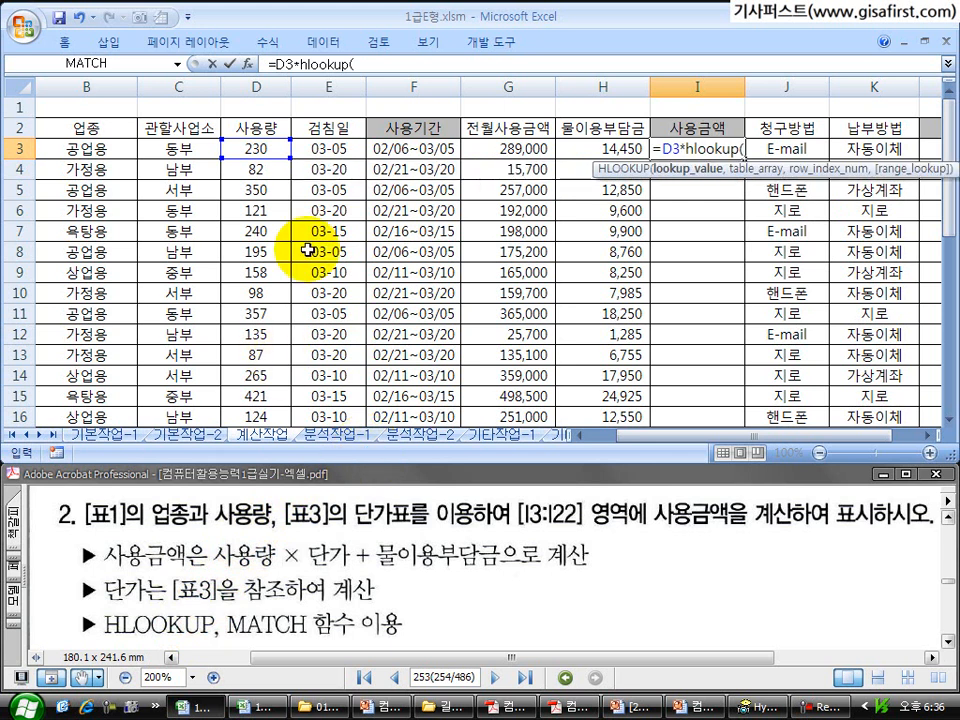
pyautogui.click(247, 62)
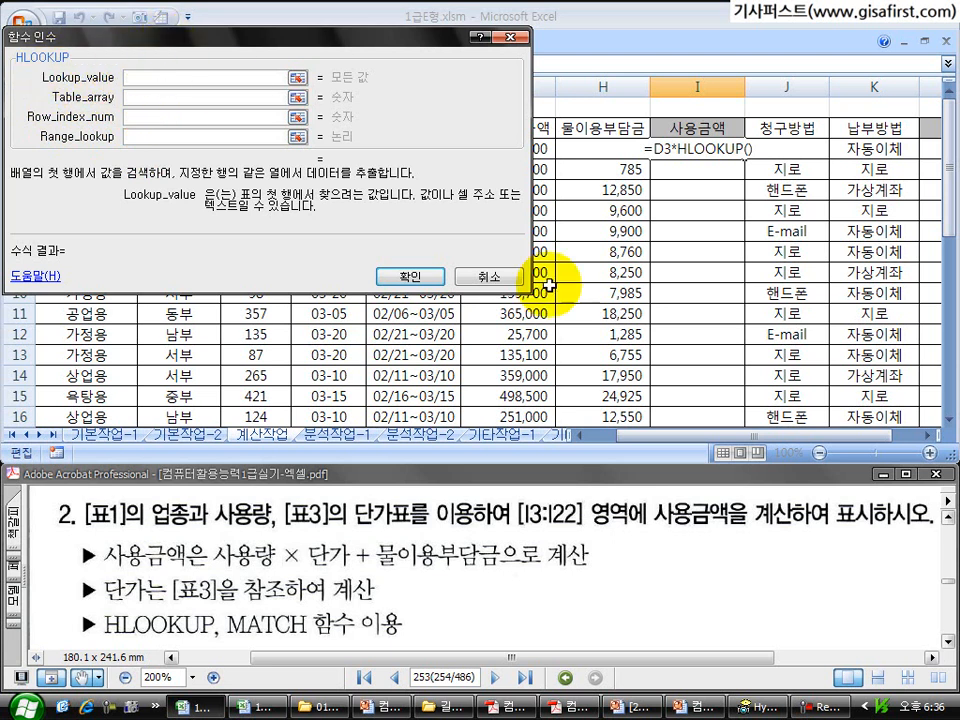
# - Examine the [표3] unit price table, outlining the range I25:L30 and its row of lower limits
pyautogui.moveTo(949, 225); pyautogui.dragTo(944, 366)
pyautogui.moveTo(872, 437); pyautogui.dragTo(905, 420)
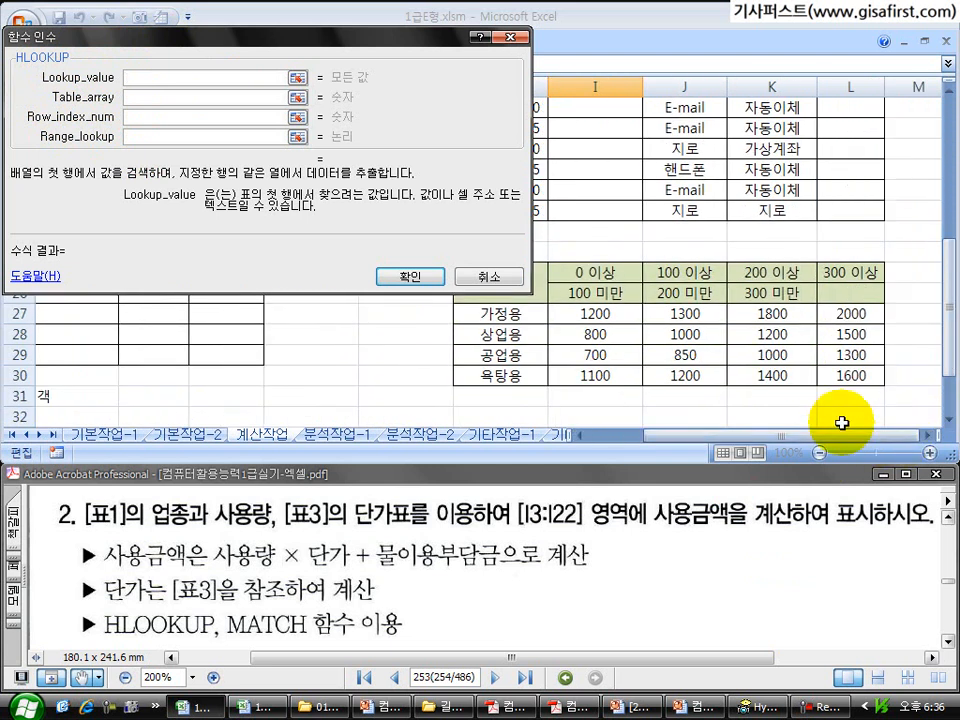
pyautogui.hotkey('ctrl', 'shift', 'd')
pyautogui.moveTo(546, 260)
pyautogui.mouseDown()
pyautogui.moveTo(772, 381)
pyautogui.moveTo(840, 392)
pyautogui.moveTo(882, 386)
pyautogui.mouseUp()
pyautogui.moveTo(548, 257)
pyautogui.mouseDown()
pyautogui.moveTo(579, 275)
pyautogui.moveTo(915, 290)
pyautogui.moveTo(620, 272)
pyautogui.moveTo(817, 287)
pyautogui.mouseUp()
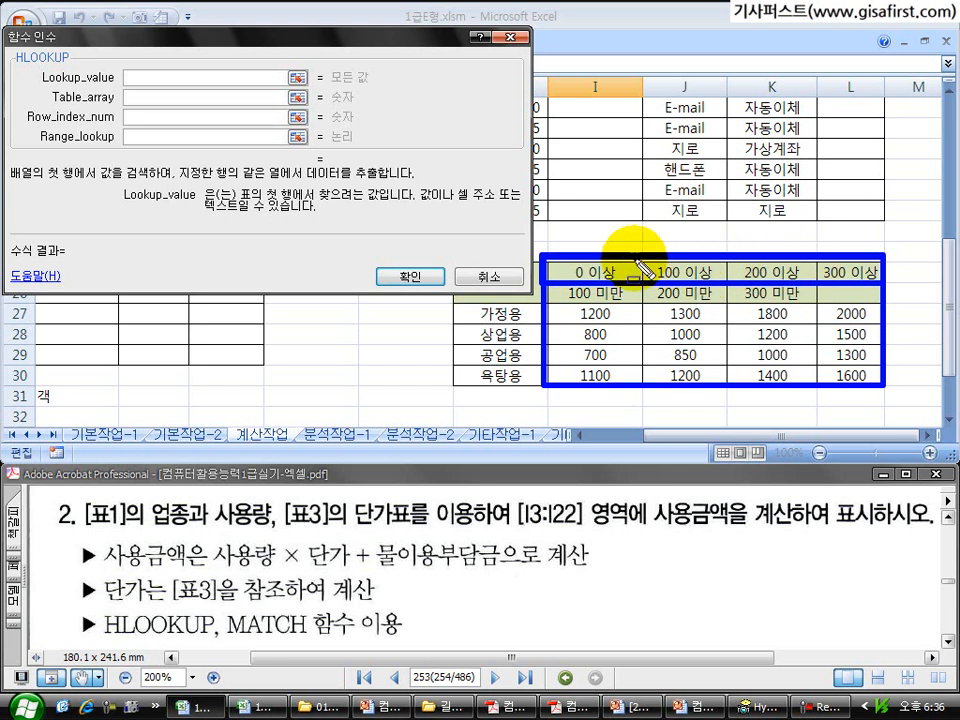
# - Set the HLOOKUP lookup value to D3 and the table array to I25:L30
pyautogui.moveTo(952, 295)
pyautogui.mouseDown()
pyautogui.moveTo(936, 208)
pyautogui.moveTo(943, 94)
pyautogui.mouseUp()
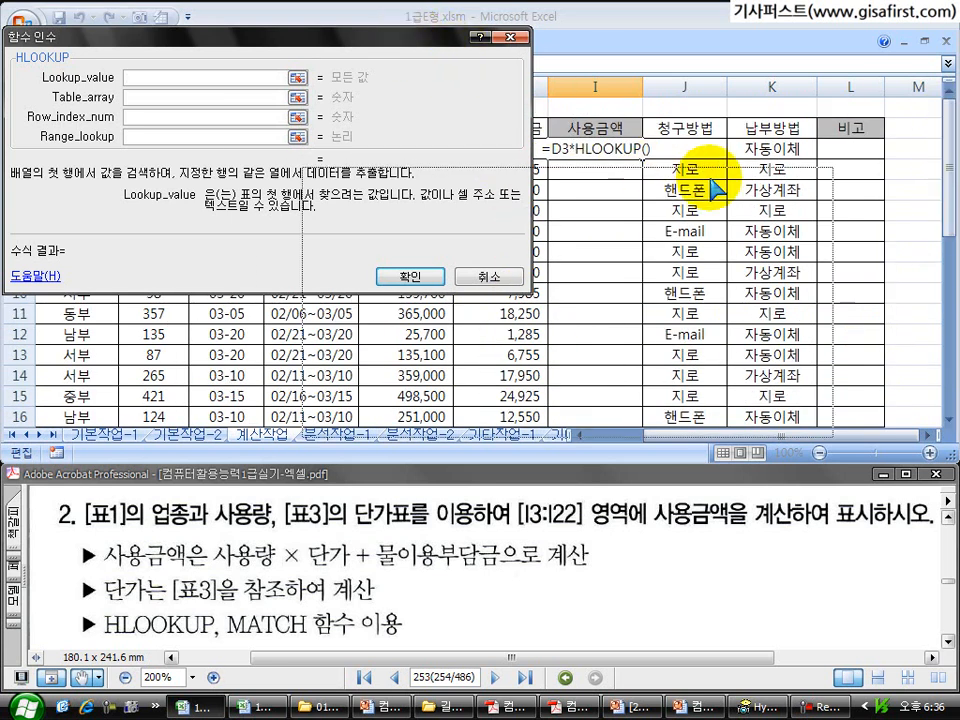
pyautogui.moveTo(716, 190); pyautogui.dragTo(734, 192)
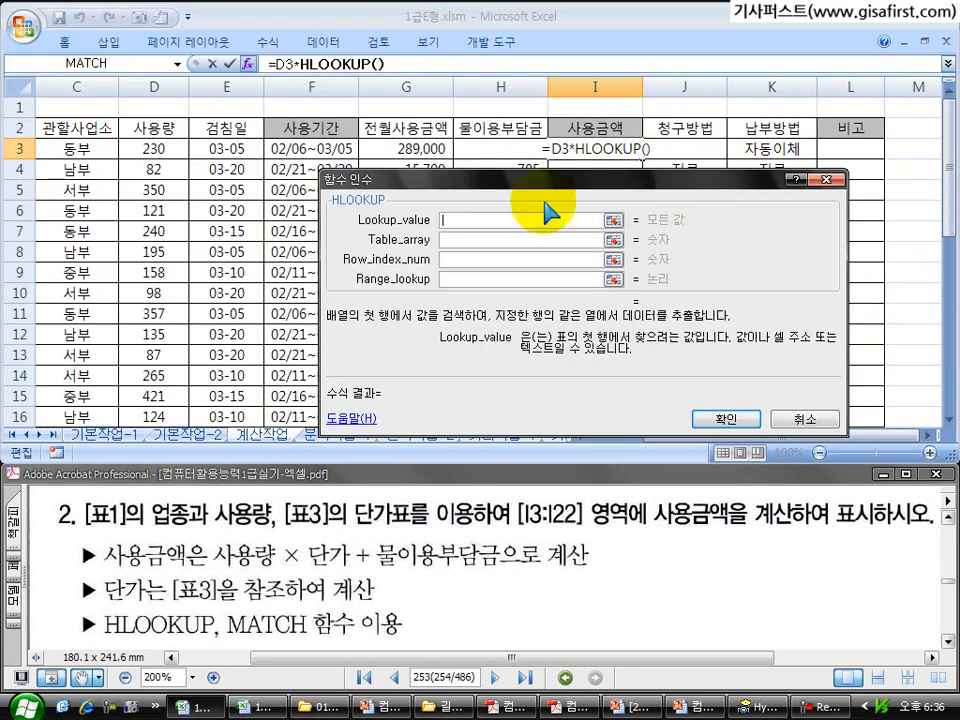
pyautogui.click(156, 148)
pyautogui.click(485, 240)
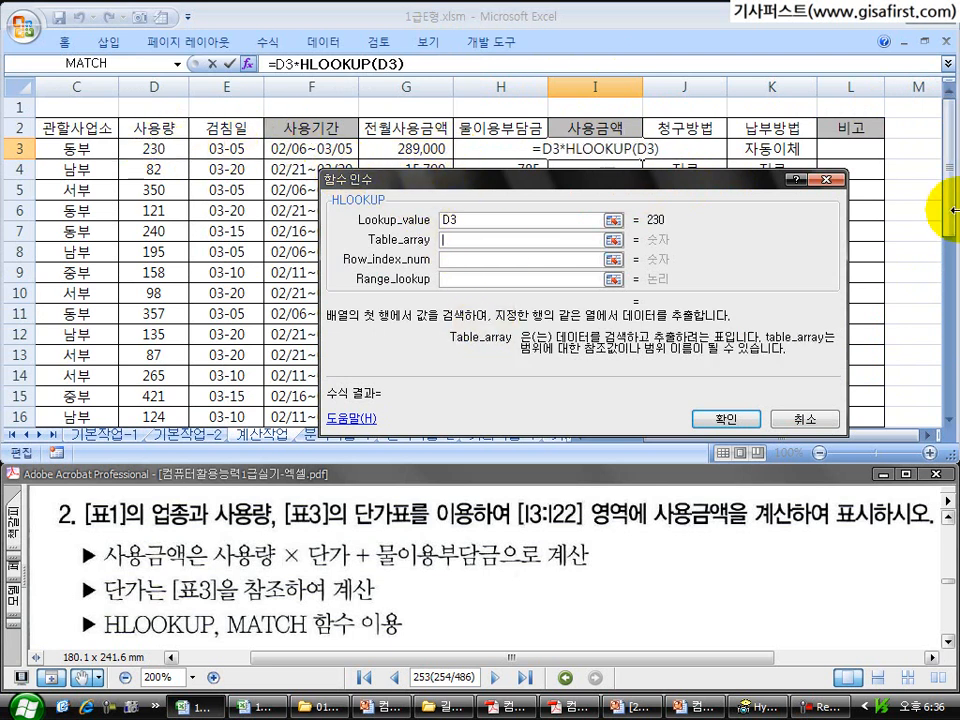
pyautogui.moveTo(943, 204); pyautogui.dragTo(934, 300)
pyautogui.moveTo(703, 183); pyautogui.dragTo(405, 112)
pyautogui.moveTo(570, 335); pyautogui.dragTo(849, 400)
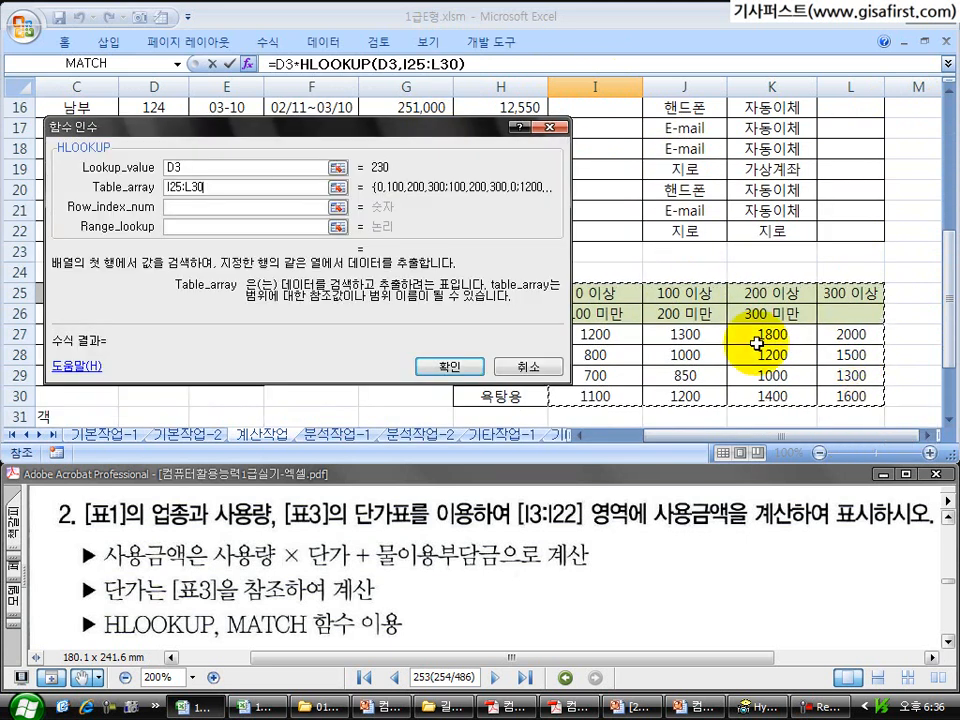
# - Nest the MATCH function inside HLOOKUP's Row_index_num argument
pyautogui.click(215, 206)
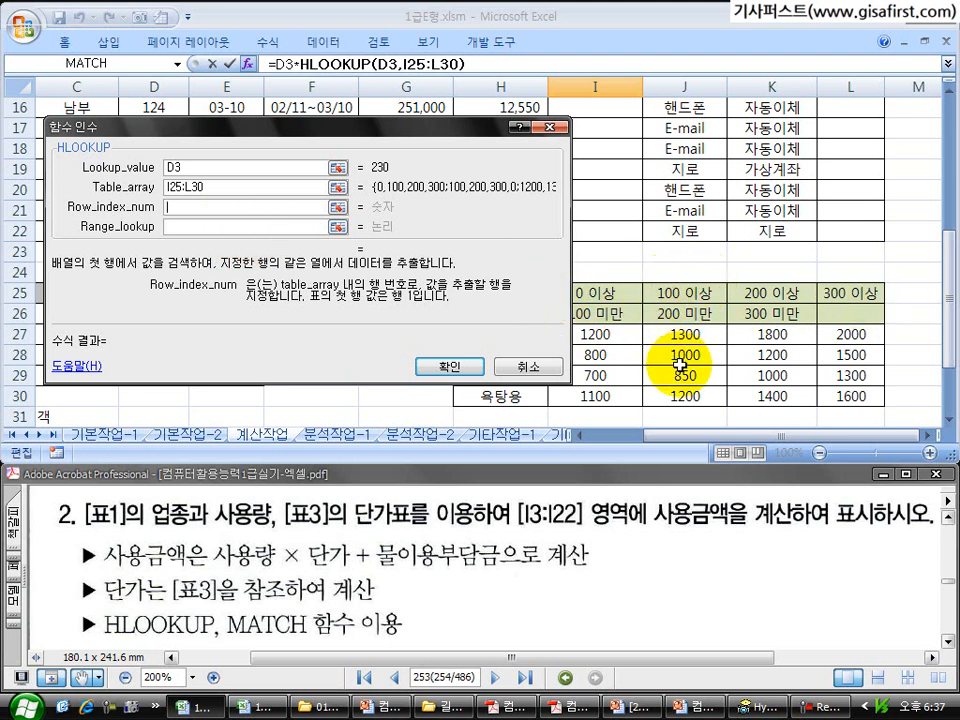
pyautogui.moveTo(490, 127); pyautogui.dragTo(686, 2)
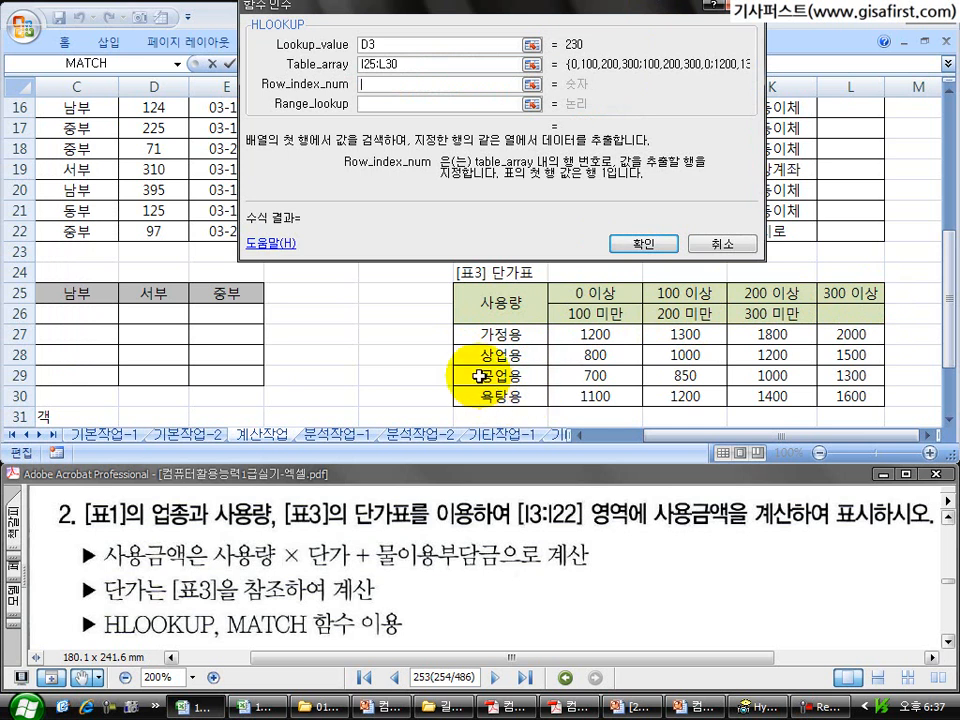
pyautogui.moveTo(456, 34); pyautogui.dragTo(478, 73)
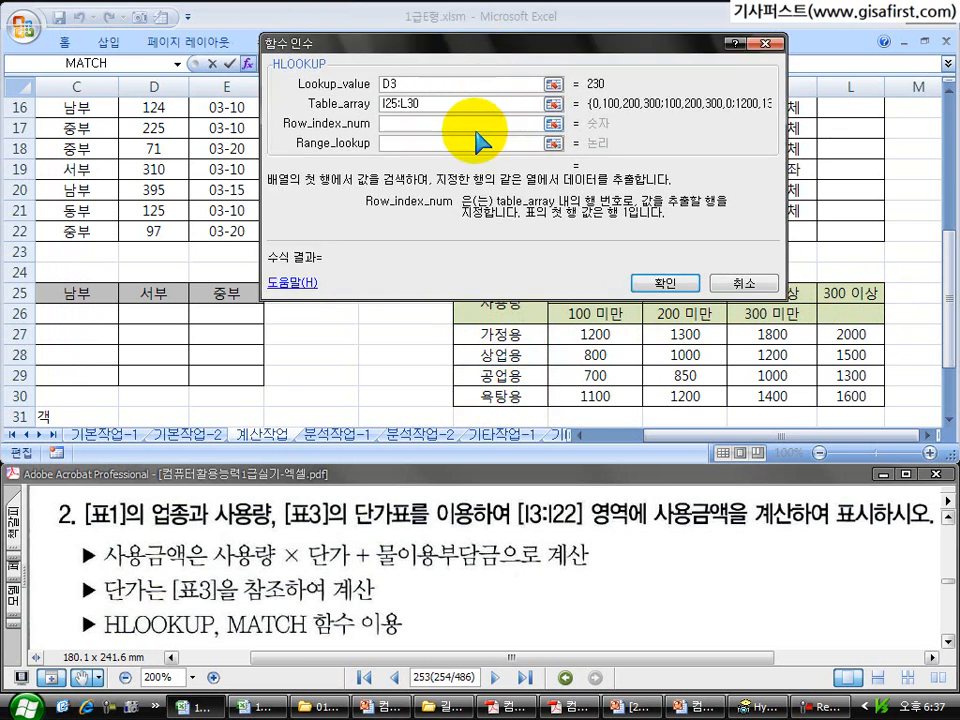
pyautogui.click(431, 122)
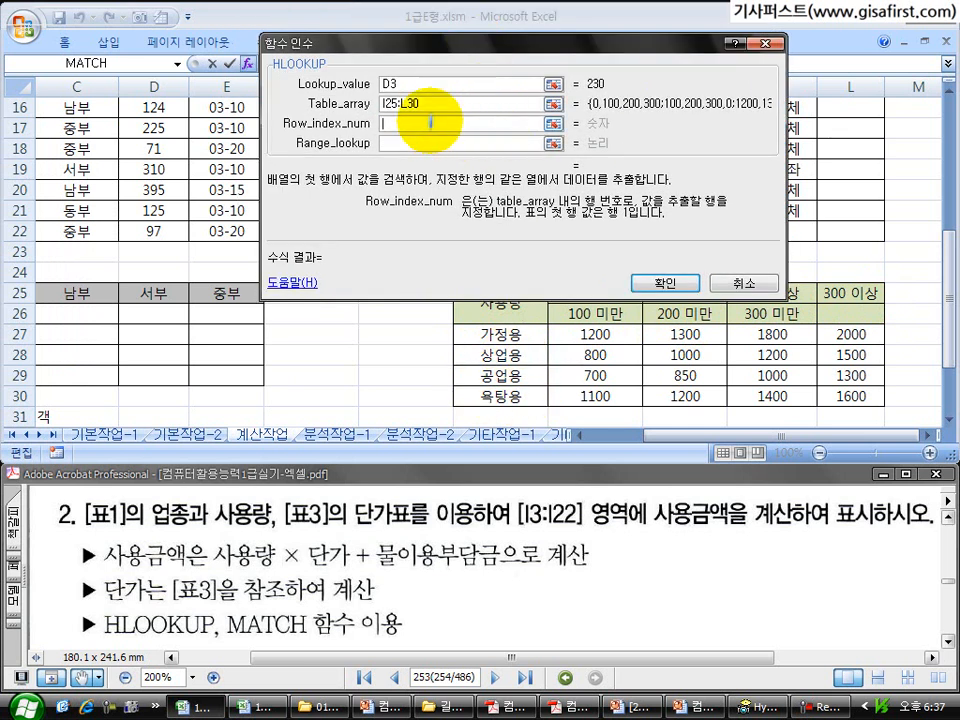
pyautogui.click(178, 64)
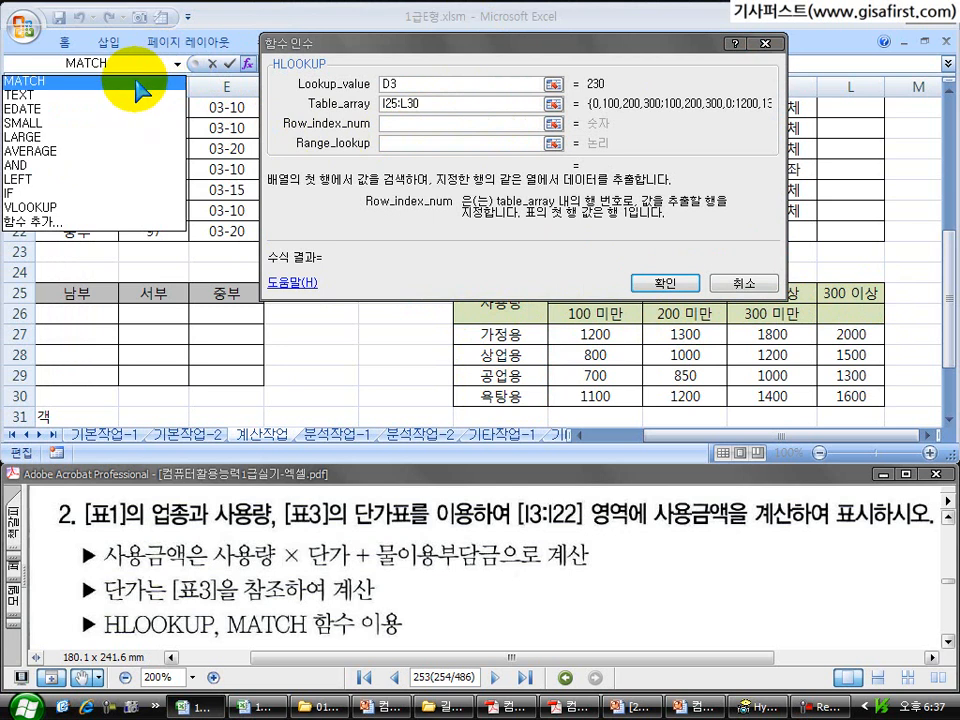
pyautogui.click(140, 81)
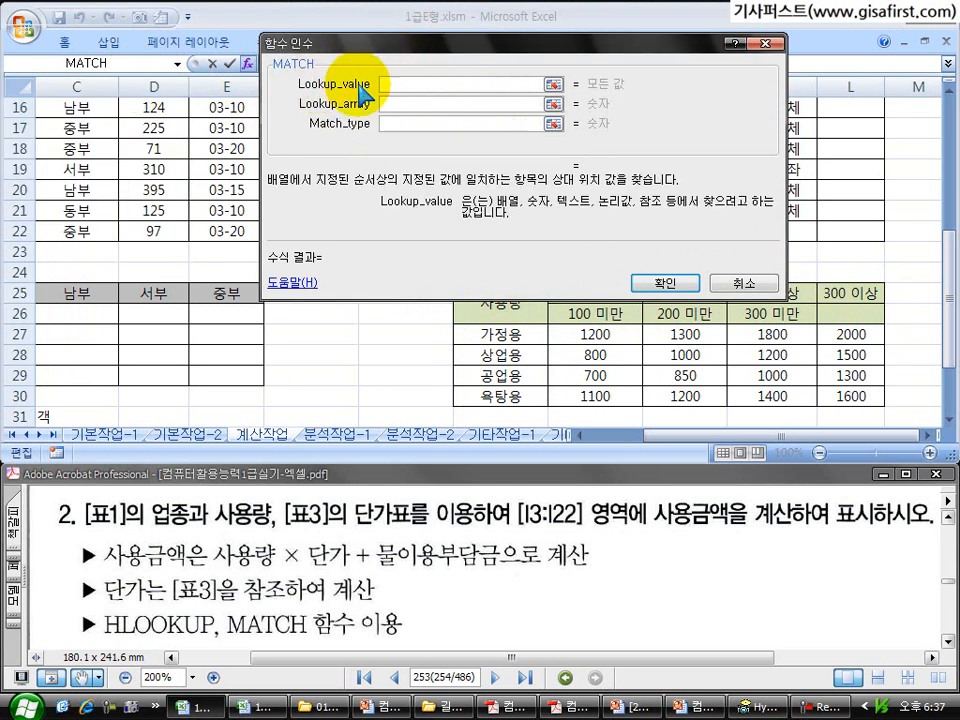
# - Set the MATCH arguments to lookup value B3, lookup array H27:H30 and match type 0
pyautogui.moveTo(950, 280); pyautogui.dragTo(950, 139)
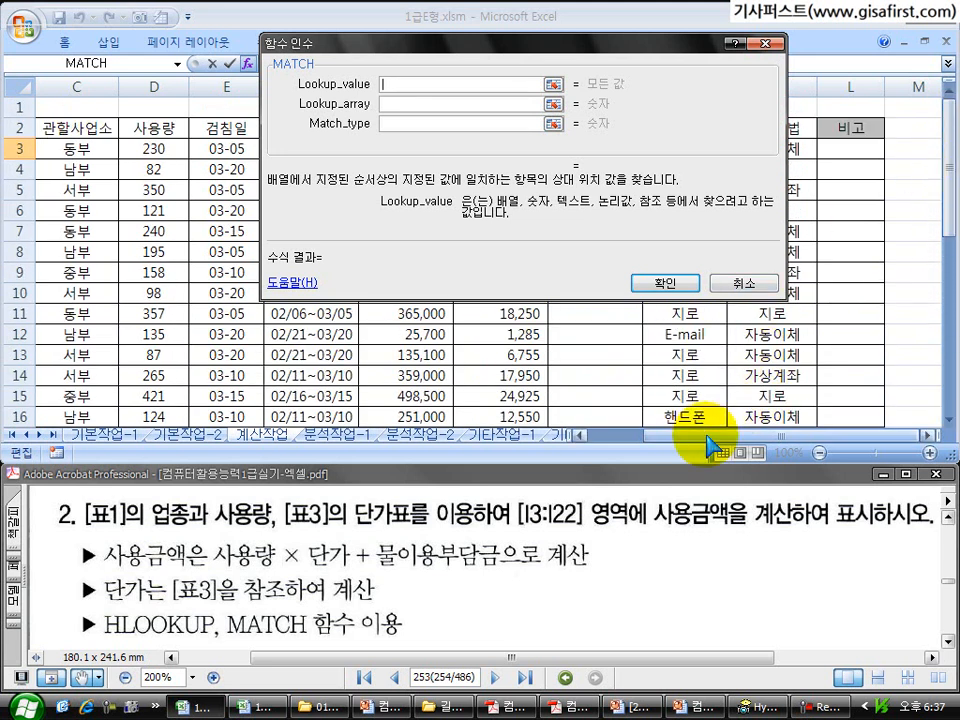
pyautogui.moveTo(708, 438); pyautogui.dragTo(675, 435)
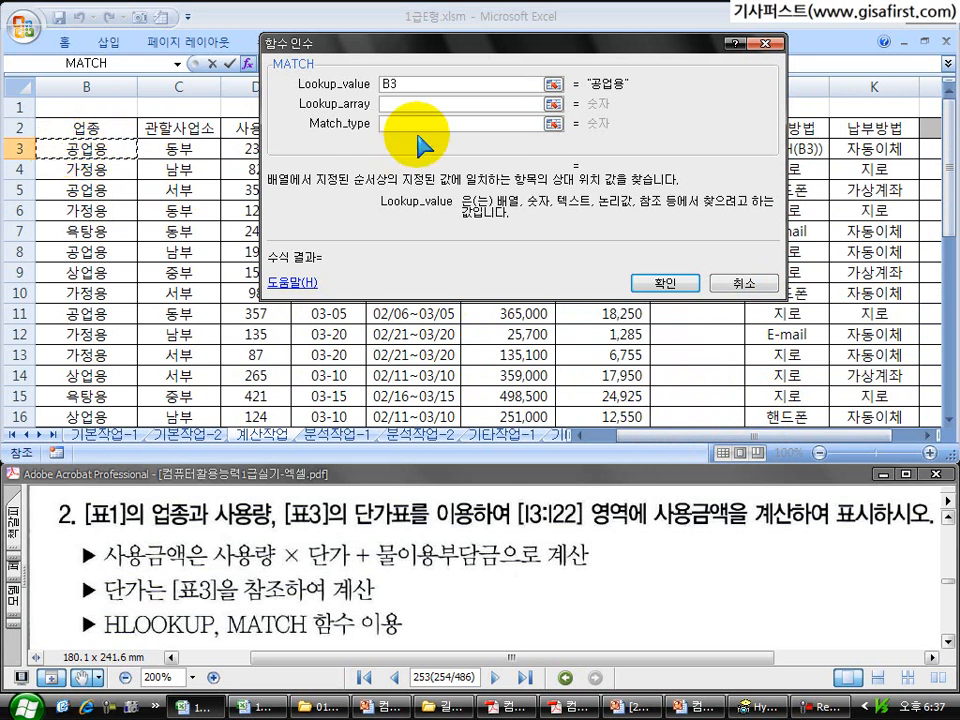
pyautogui.click(405, 103)
pyautogui.click(405, 103)
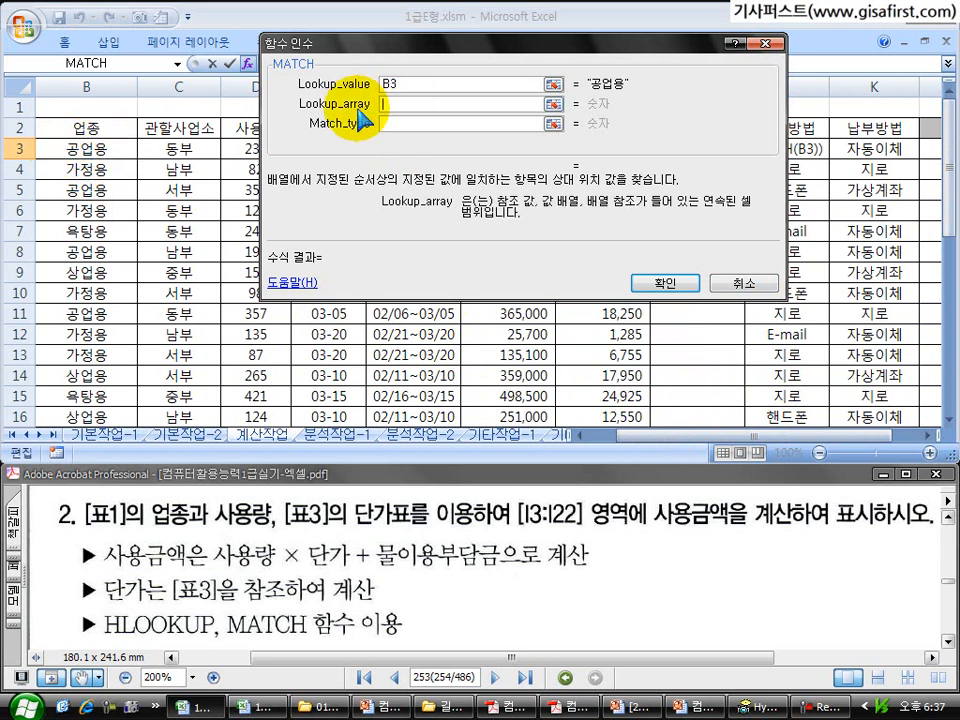
pyautogui.moveTo(945, 231); pyautogui.dragTo(945, 355)
pyautogui.moveTo(606, 356); pyautogui.dragTo(612, 415)
pyautogui.click(385, 124)
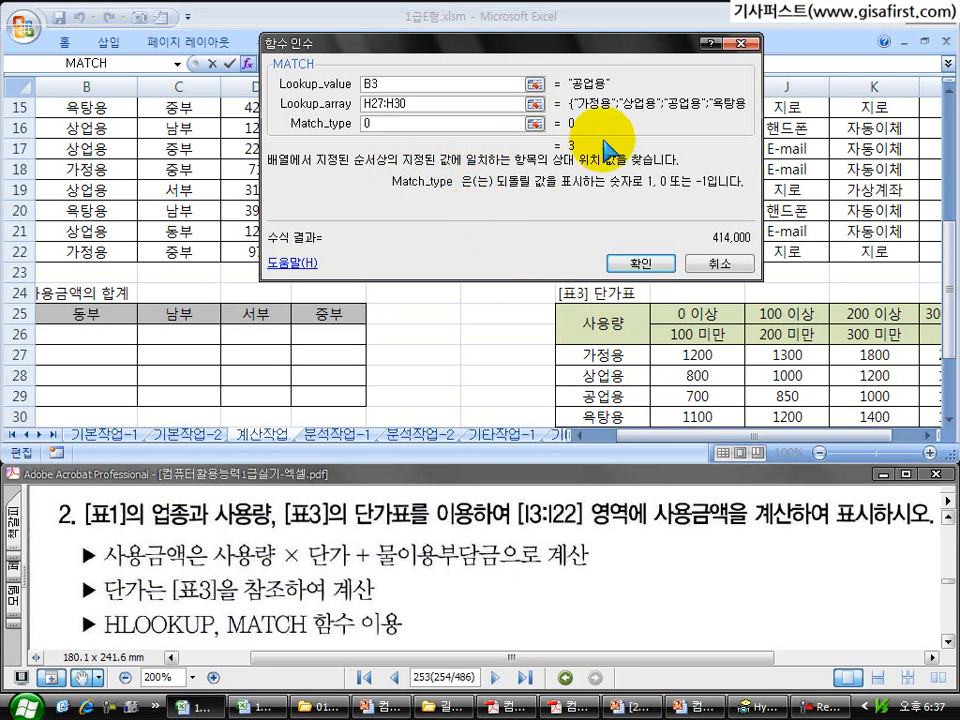
# - Return from MATCH to the HLOOKUP arguments, review the nested Row_index_num, and activate Range_lookup
pyautogui.moveTo(580, 44); pyautogui.dragTo(578, 132)
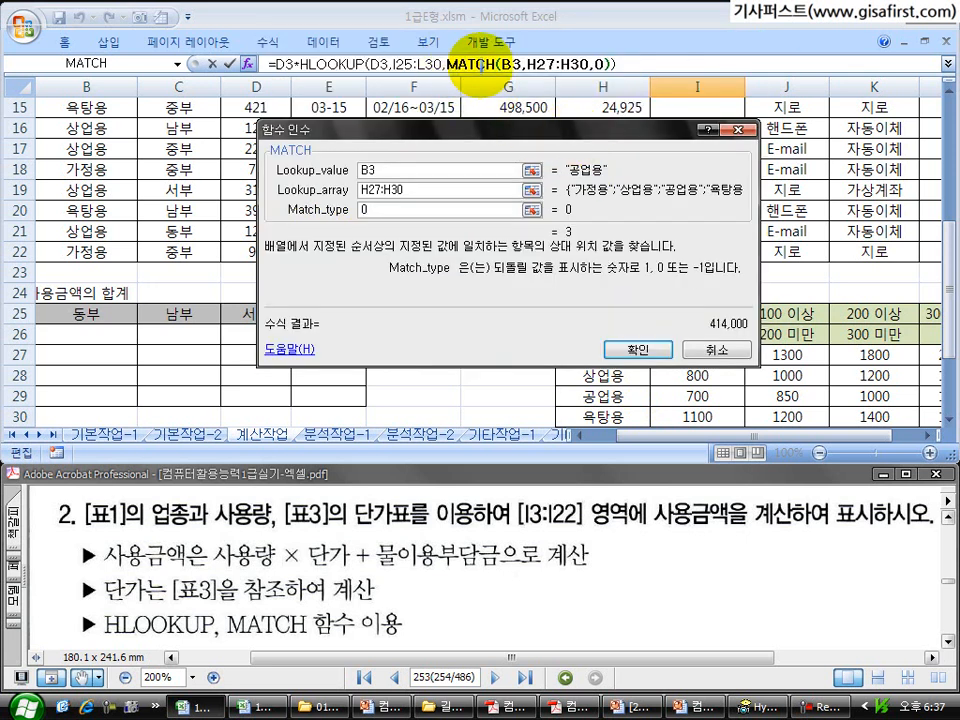
pyautogui.click(322, 63)
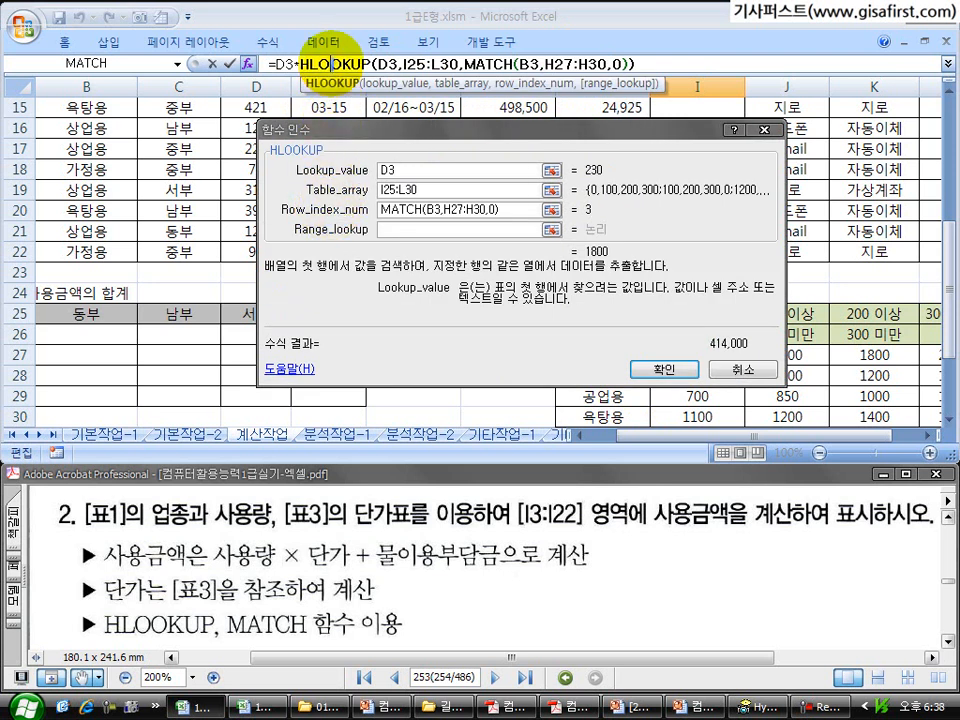
pyautogui.press('Tab')
pyautogui.press('Tab')
pyautogui.moveTo(493, 133); pyautogui.dragTo(380, 110)
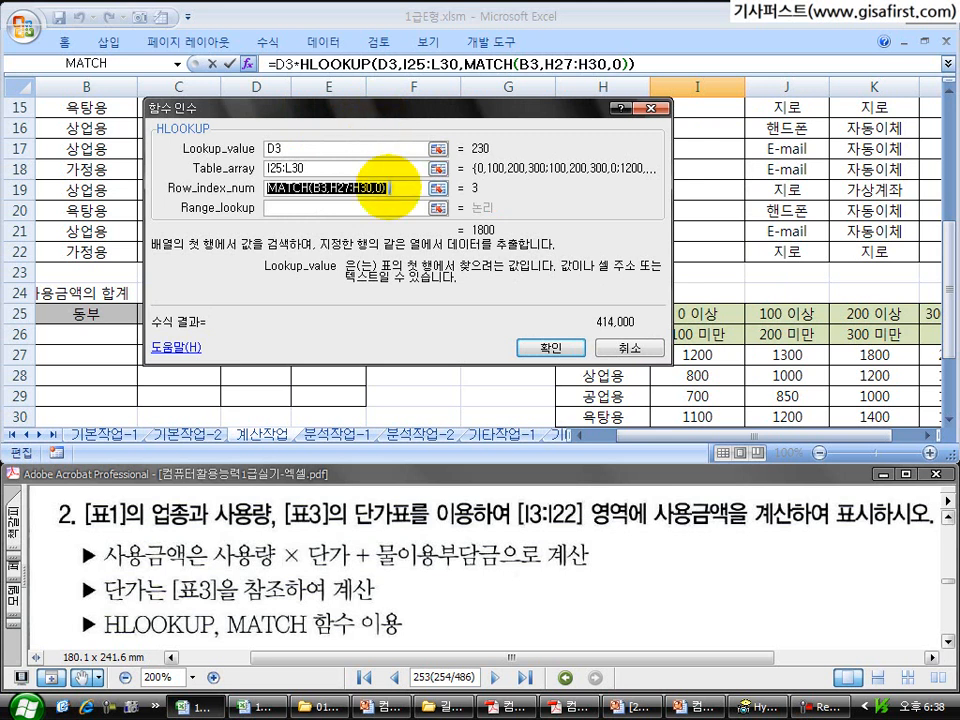
pyautogui.click(369, 207)
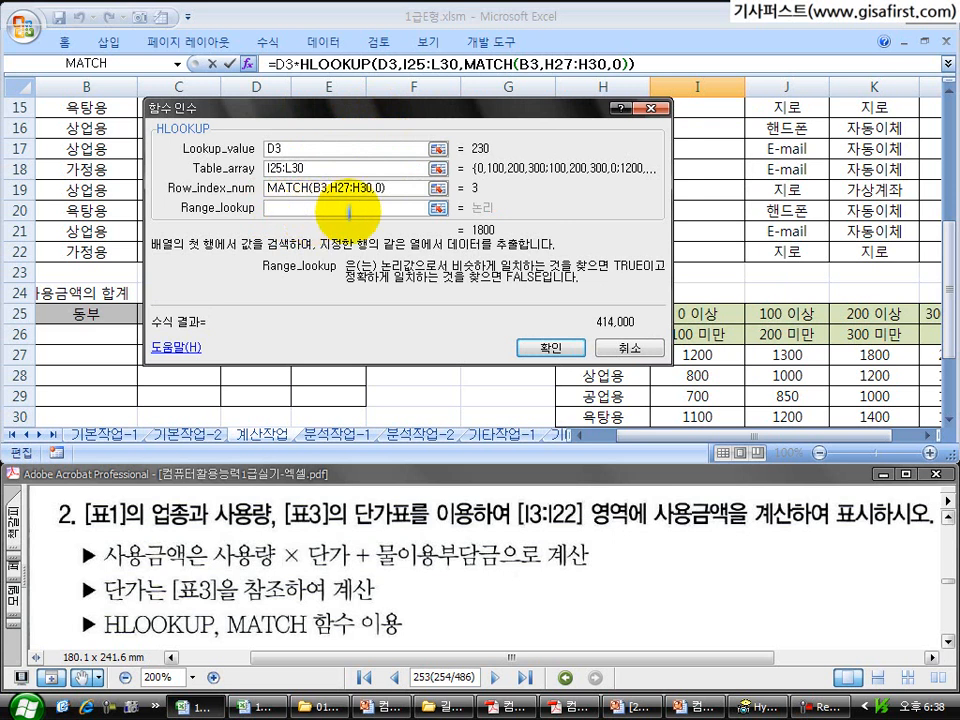
pyautogui.click(335, 187)
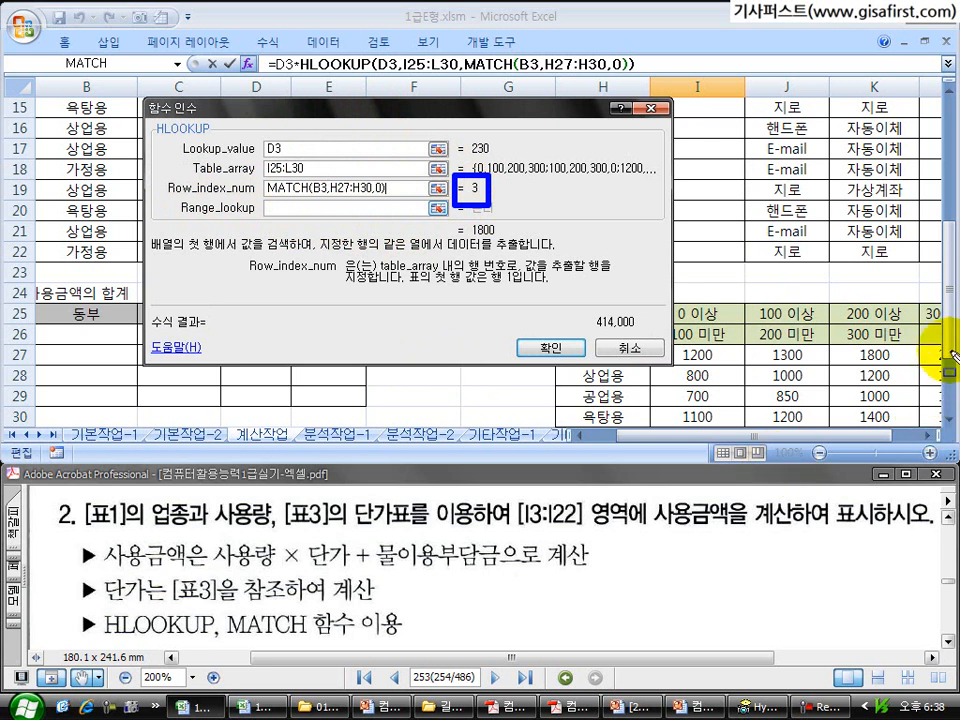
pyautogui.scroll(-1, 944, 360)
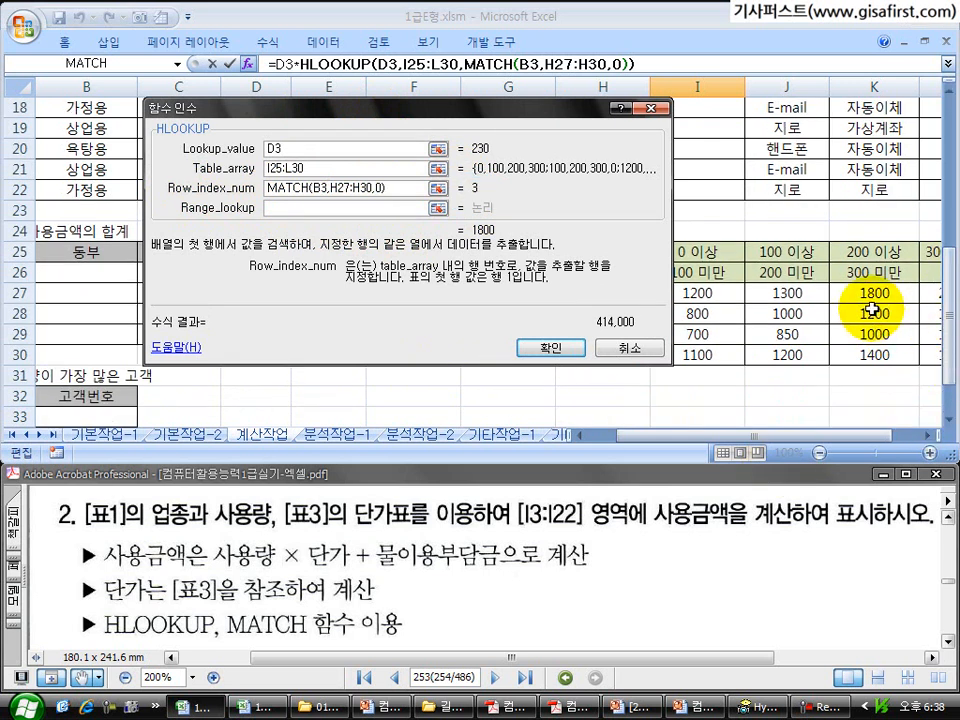
pyautogui.moveTo(944, 255); pyautogui.dragTo(945, 100)
pyautogui.write('+')
pyautogui.click(80, 148)
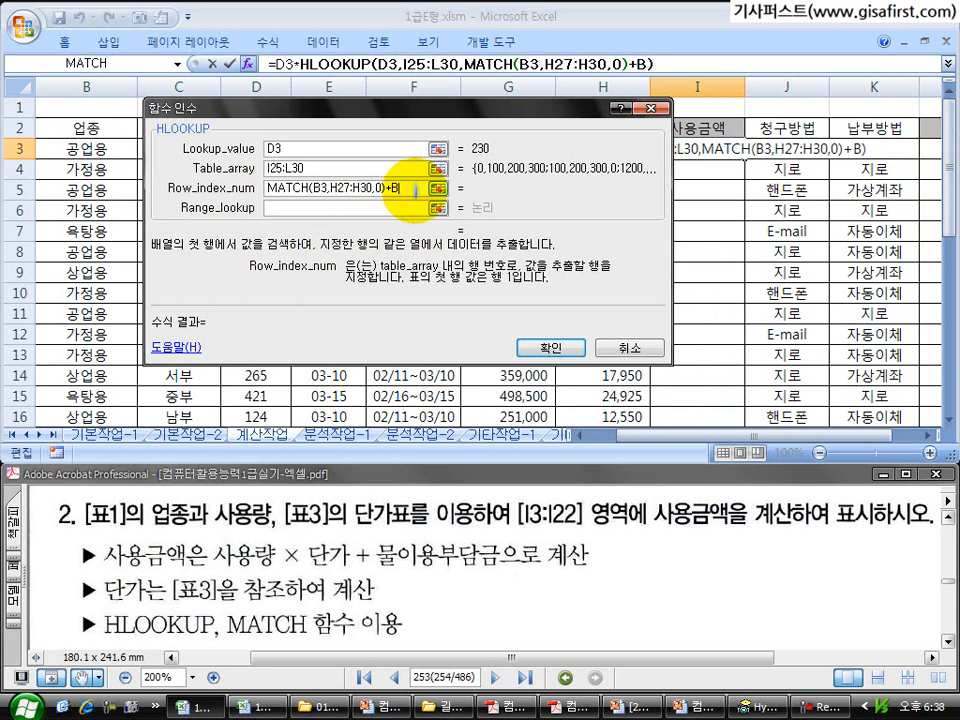
pyautogui.moveTo(945, 228); pyautogui.dragTo(945, 340)
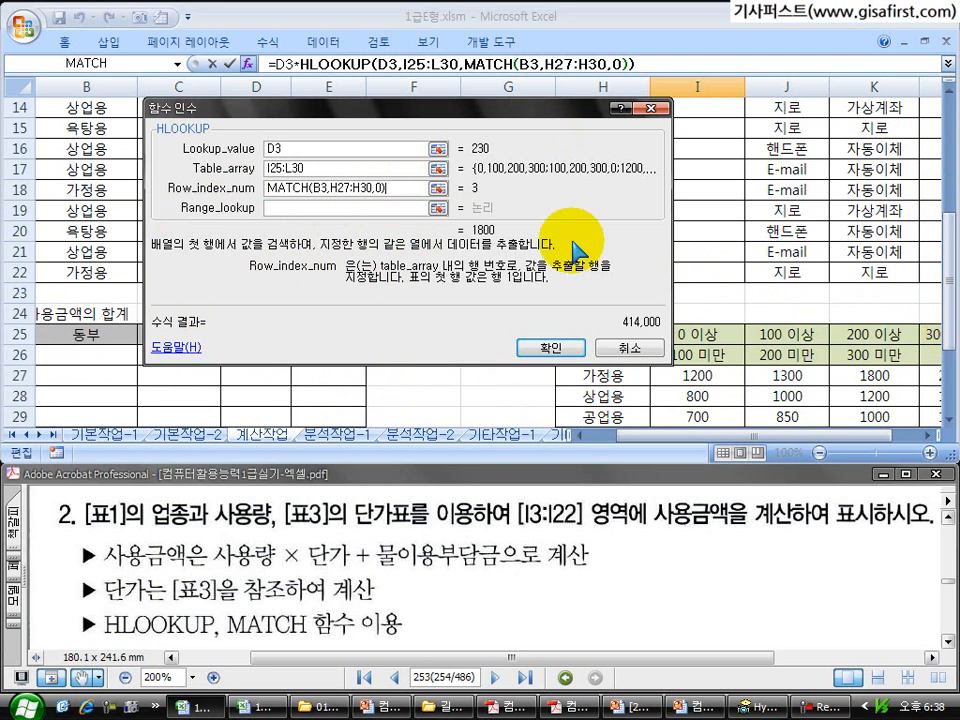
# - Compare the MATCH result in Row_index_num with the position of the 공업용 row in the [표3] 단가표, counting from the first header row
pyautogui.moveTo(527, 107); pyautogui.dragTo(373, 59)
pyautogui.moveTo(948, 237); pyautogui.dragTo(940, 278)
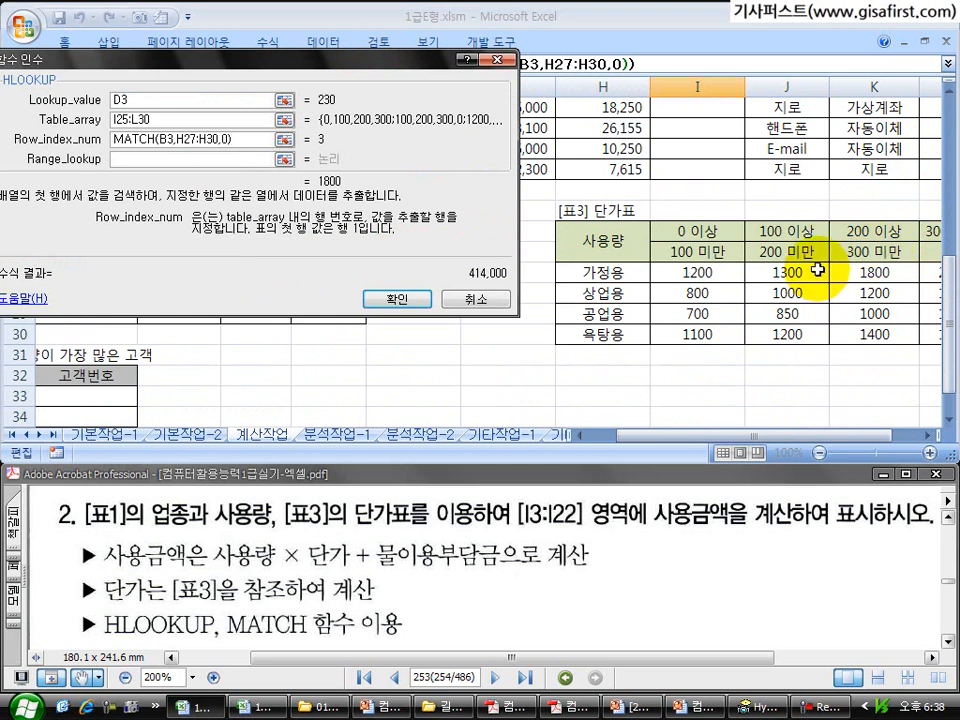
pyautogui.moveTo(814, 248)
pyautogui.mouseDown()
pyautogui.moveTo(843, 248)
pyautogui.moveTo(845, 274)
pyautogui.moveTo(820, 292)
pyautogui.moveTo(845, 292)
pyautogui.mouseUp()
pyautogui.moveTo(817, 310); pyautogui.dragTo(845, 310)
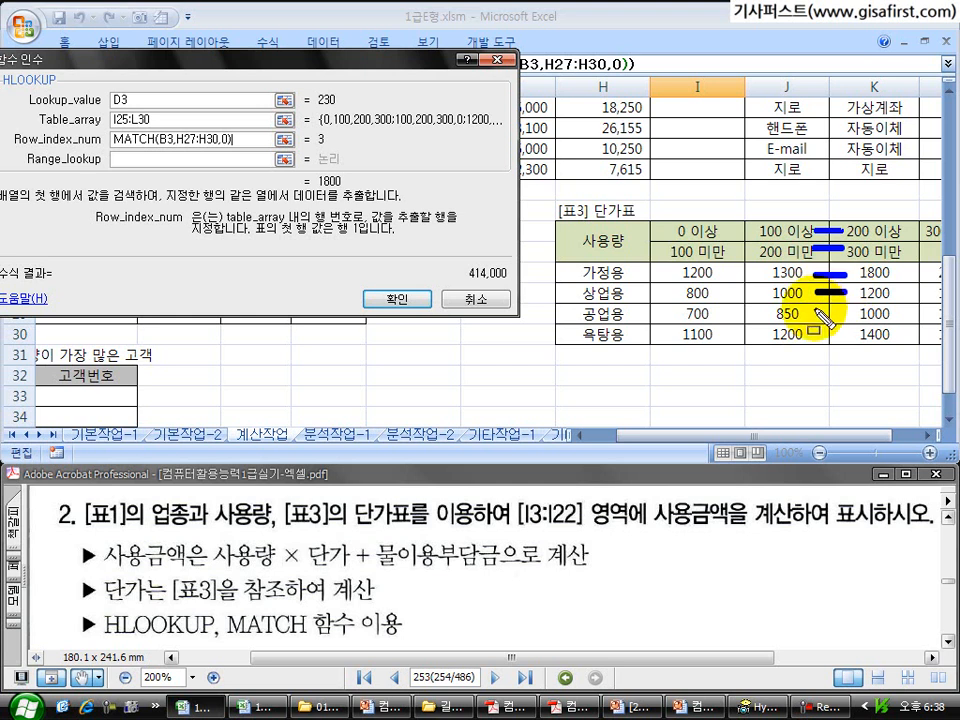
pyautogui.moveTo(548, 303); pyautogui.dragTo(655, 325)
pyautogui.moveTo(818, 292); pyautogui.dragTo(848, 292)
pyautogui.moveTo(845, 310)
pyautogui.mouseDown()
pyautogui.moveTo(818, 313)
pyautogui.moveTo(921, 327)
pyautogui.mouseUp()
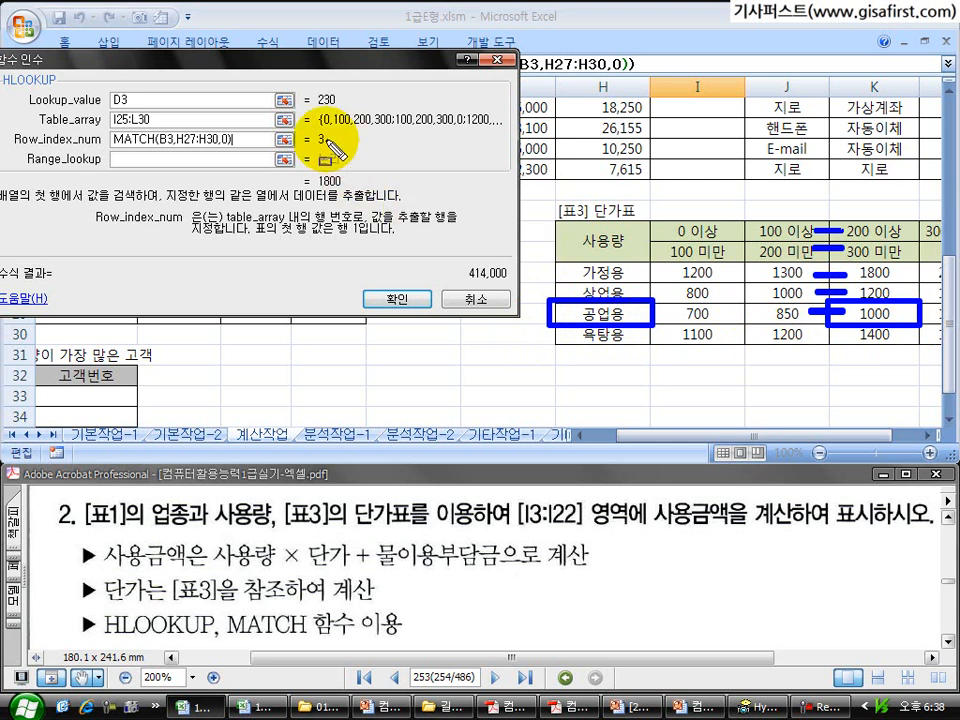
pyautogui.click(326, 140)
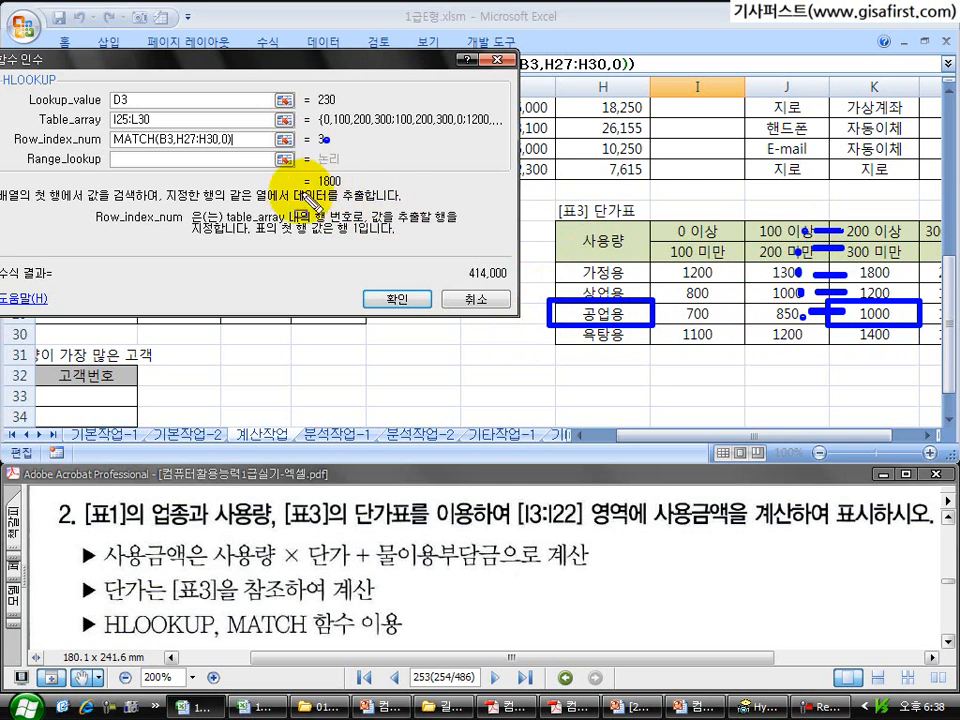
pyautogui.press('Escape')
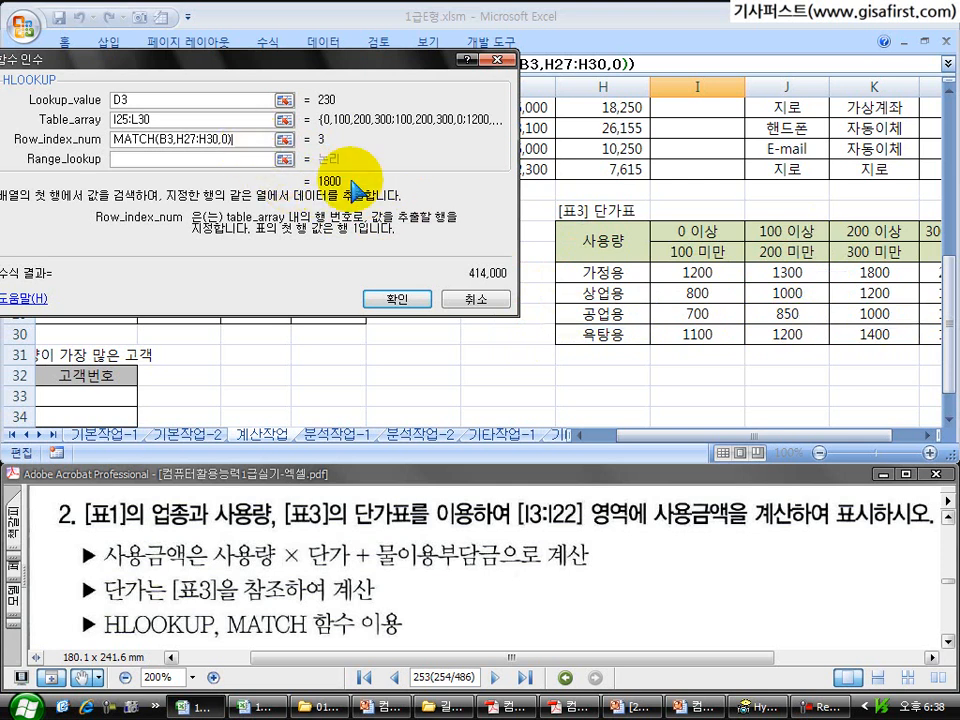
# - Add +2 after MATCH in HLOOKUP's Row_index_num, accept the function, and append +H3 to the formula in I3
pyautogui.moveTo(421, 63); pyautogui.dragTo(662, 150)
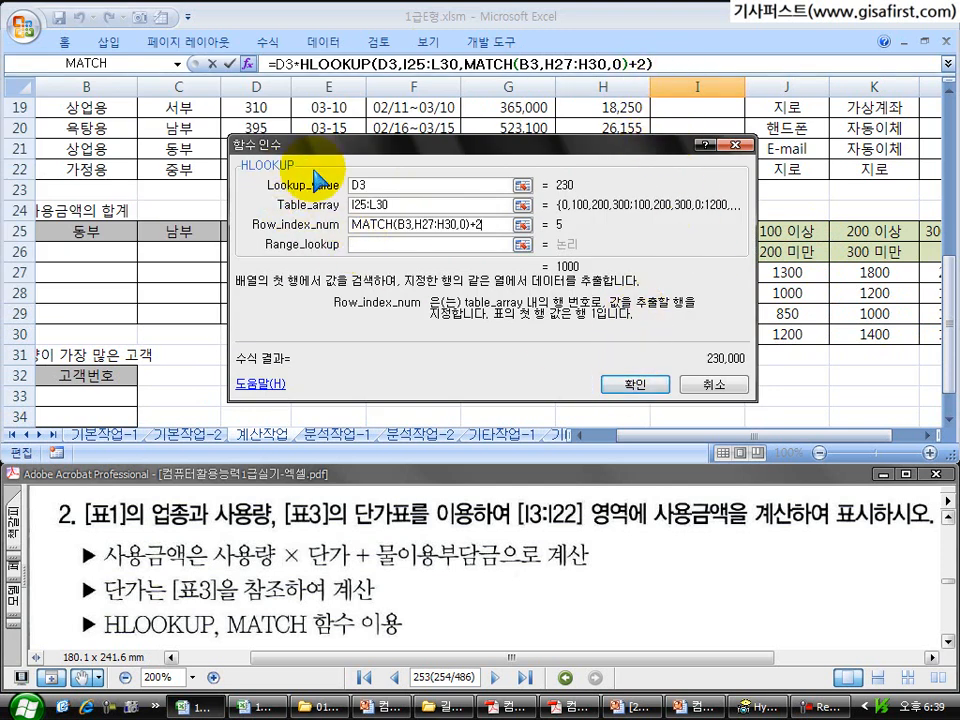
pyautogui.click(652, 391)
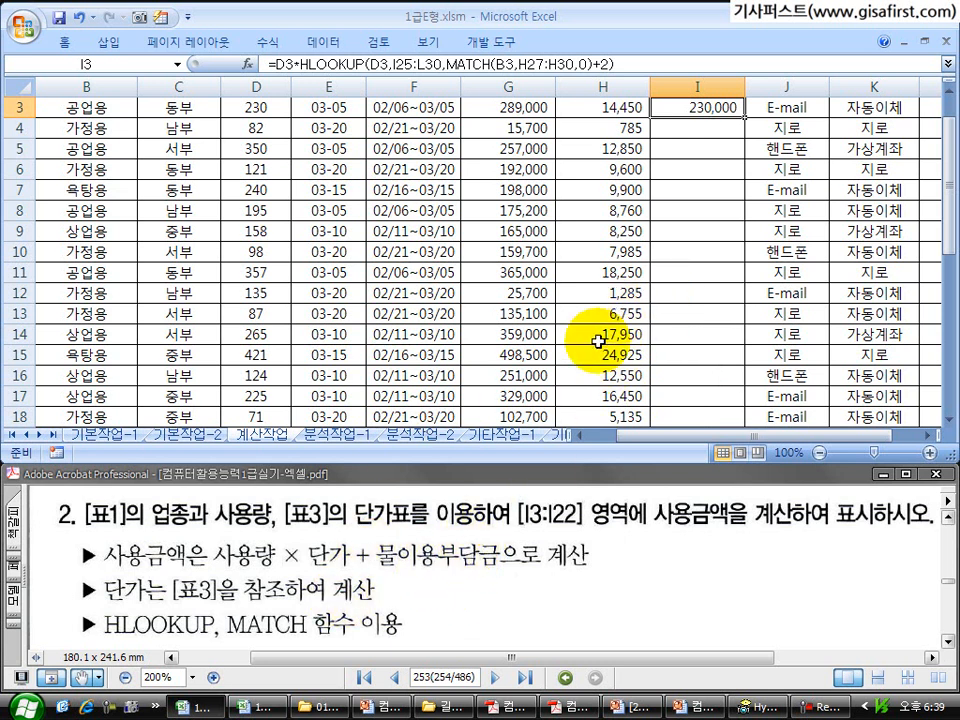
pyautogui.click(635, 63)
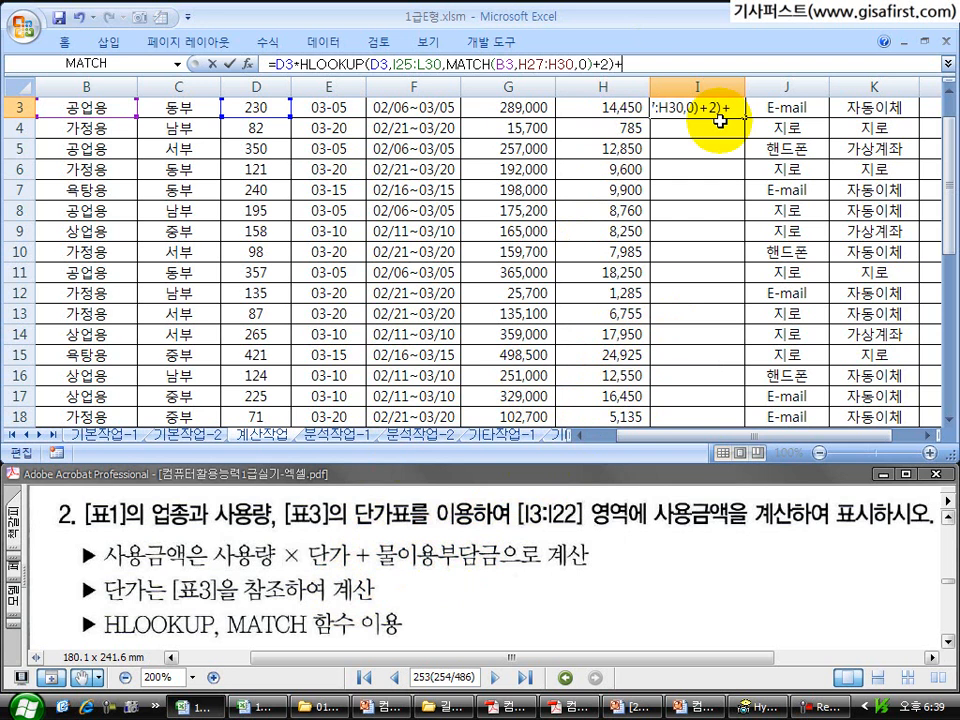
pyautogui.moveTo(948, 158); pyautogui.dragTo(948, 120)
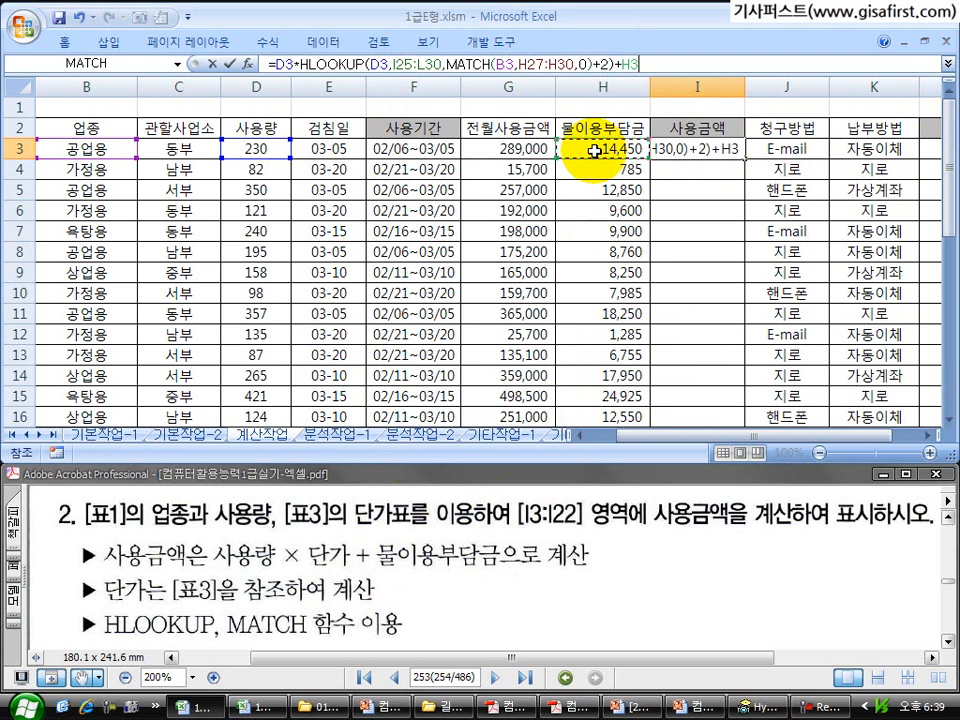
pyautogui.press('Return')
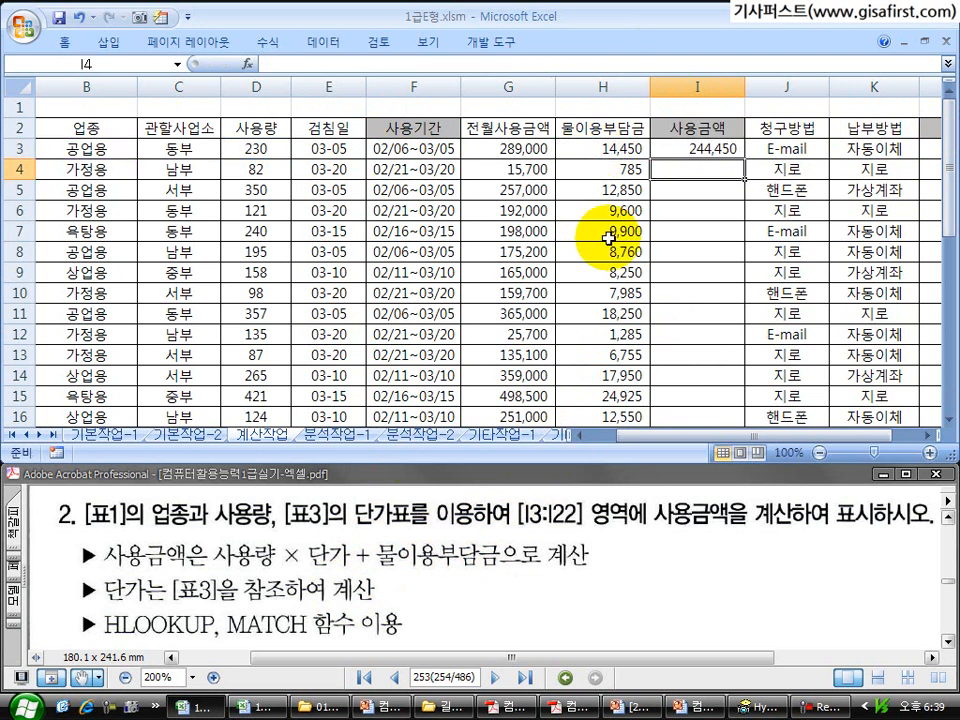
# - Make the lookup ranges in the I3 formula absolute, as $I$25:$L$30 and $H$27:$H$30
pyautogui.click(706, 146)
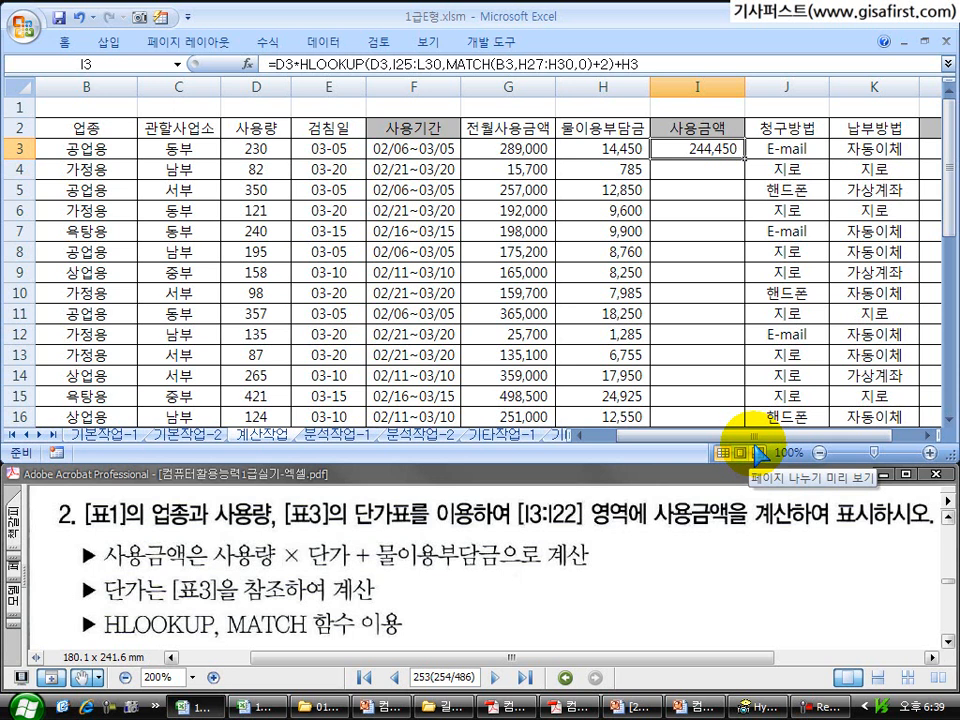
pyautogui.click(398, 63)
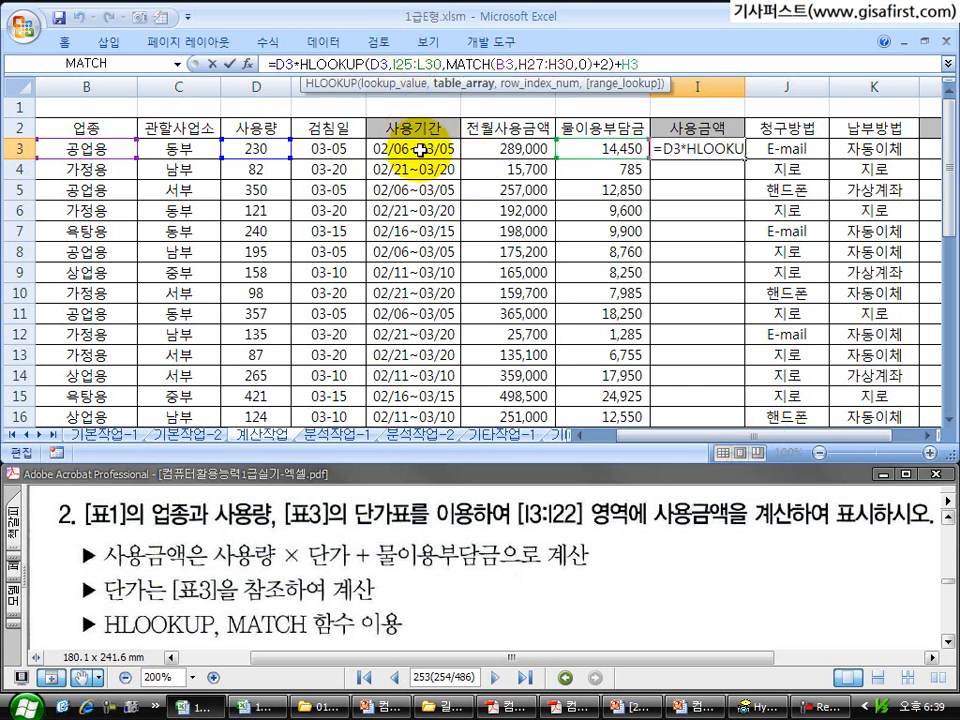
pyautogui.press('F4')
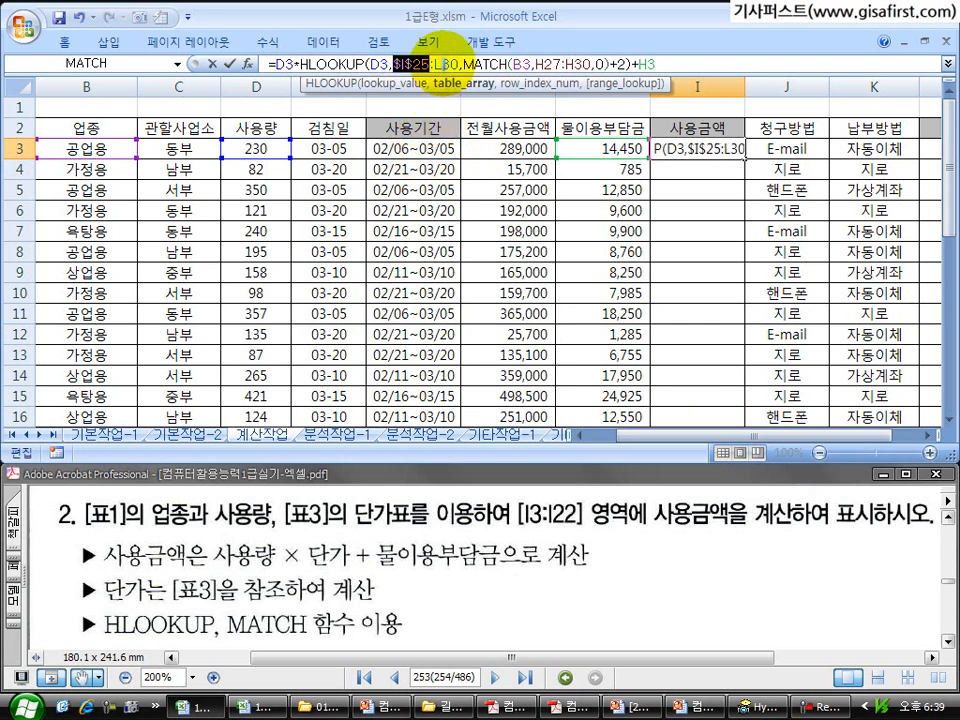
pyautogui.click(440, 63)
pyautogui.press('F4')
pyautogui.click(580, 63)
pyautogui.press('F4')
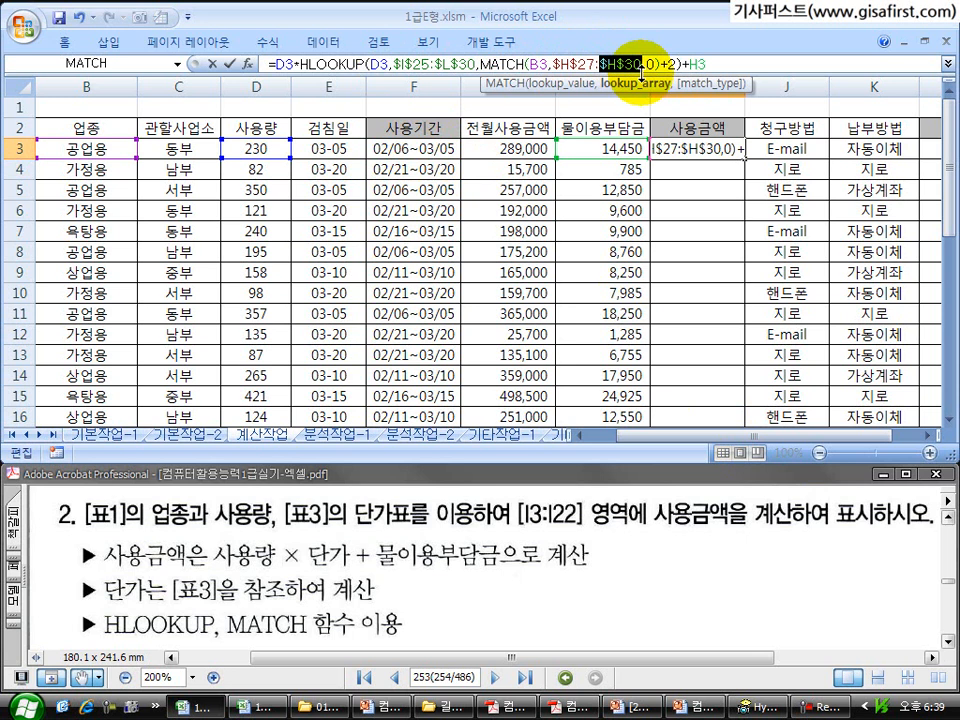
pyautogui.press('Return')
# - Review the [표3] 단가표 ranges and fill the I3 formula down through I22
pyautogui.moveTo(949, 188); pyautogui.dragTo(948, 342)
pyautogui.moveTo(846, 436); pyautogui.dragTo(902, 434)
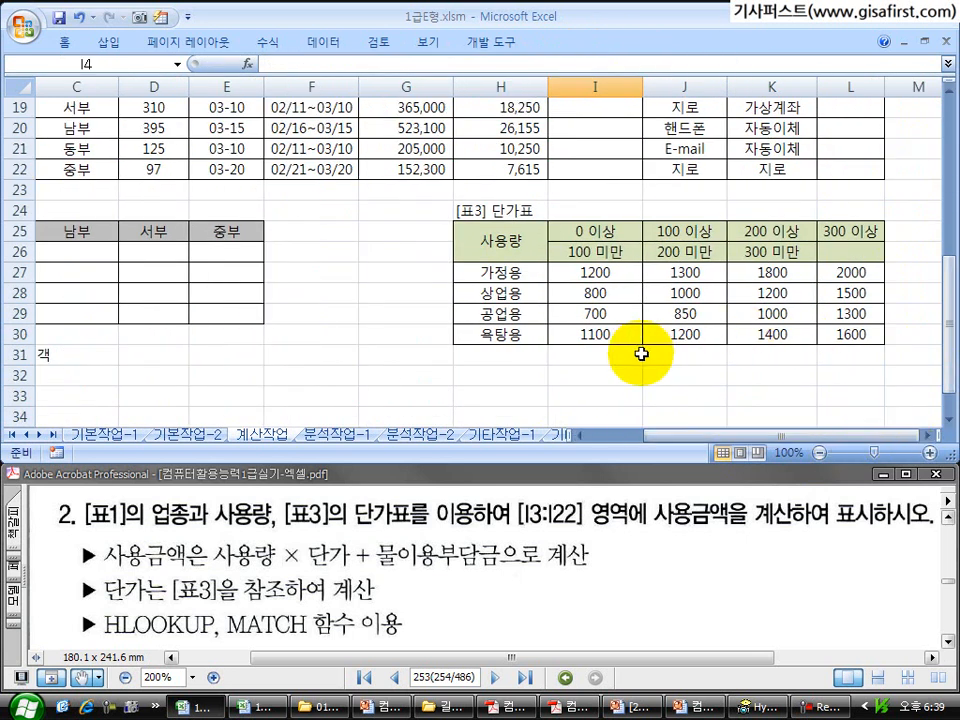
pyautogui.moveTo(435, 204); pyautogui.dragTo(893, 377)
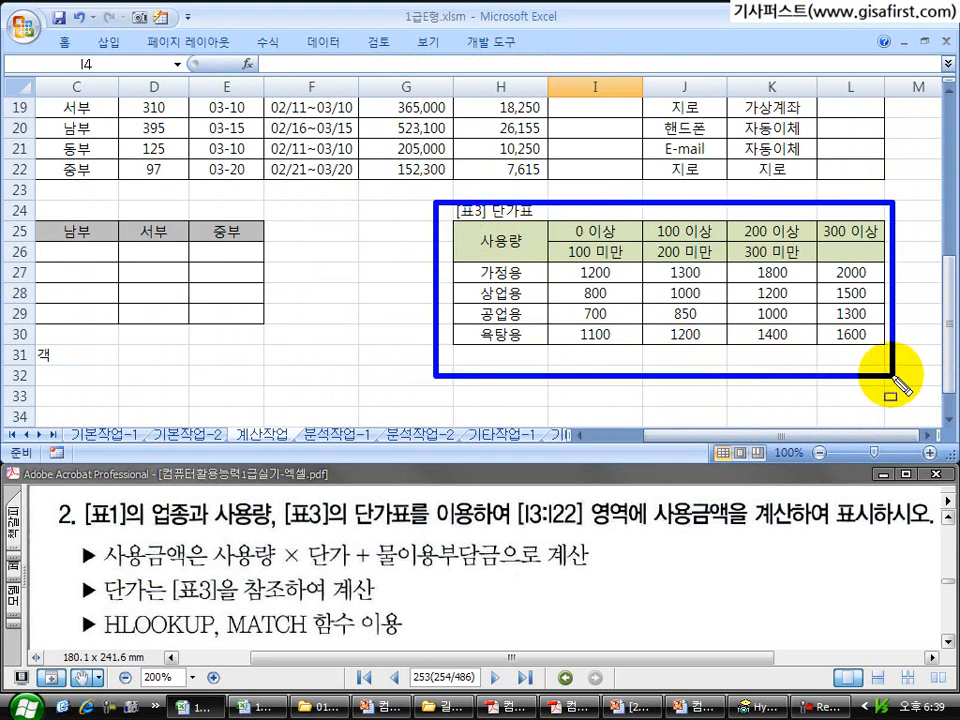
pyautogui.press('Escape')
pyautogui.moveTo(946, 360); pyautogui.dragTo(946, 120)
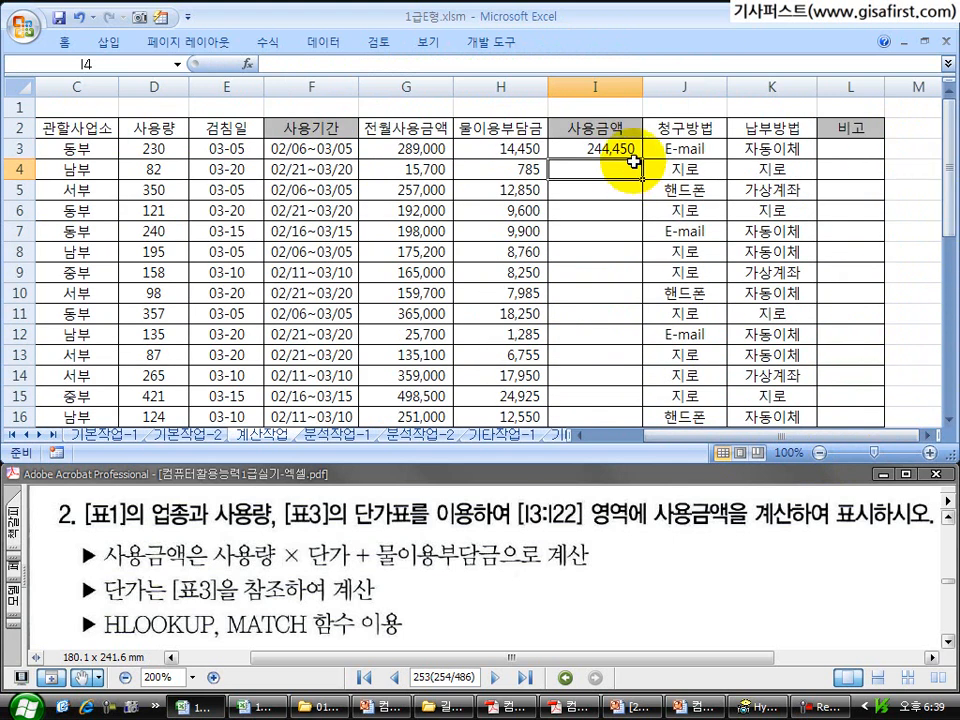
pyautogui.click(637, 156)
pyautogui.moveTo(646, 160); pyautogui.dragTo(657, 401)
pyautogui.scroll(3, 654, 381)
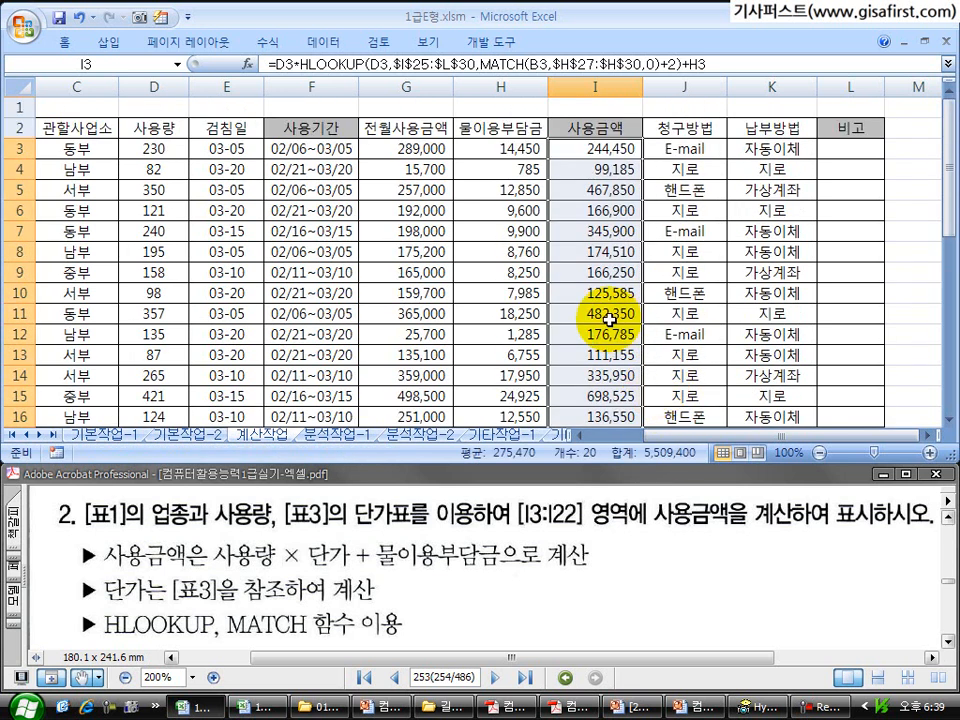
# - Open the formula in I11 and check its references against the [표3] 단가표 ranges
pyautogui.doubleClick(611, 249)
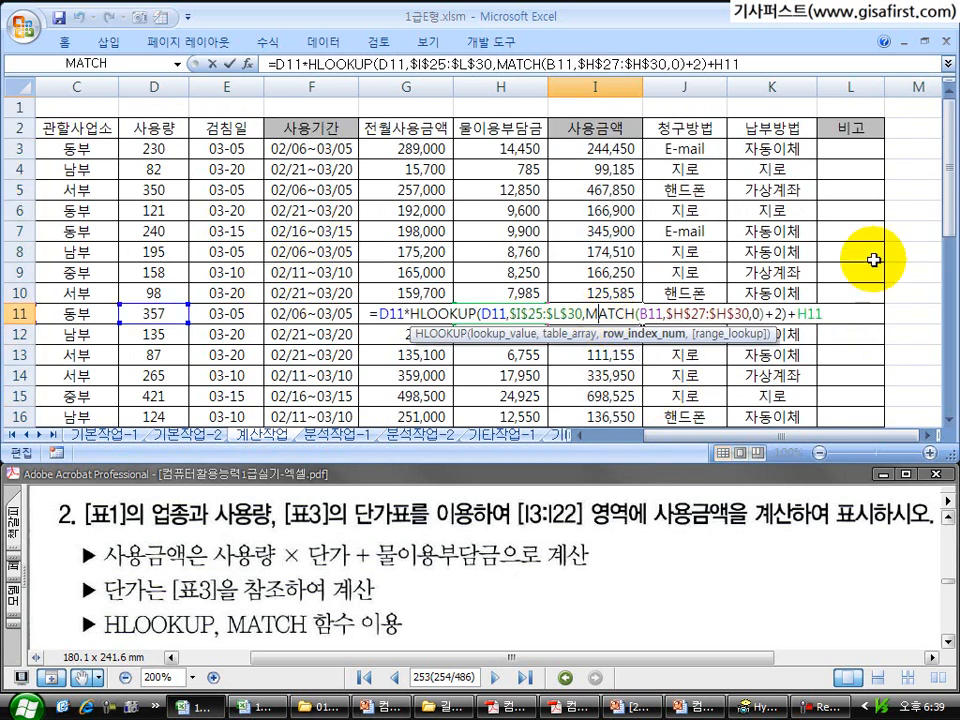
pyautogui.moveTo(946, 214); pyautogui.dragTo(943, 354)
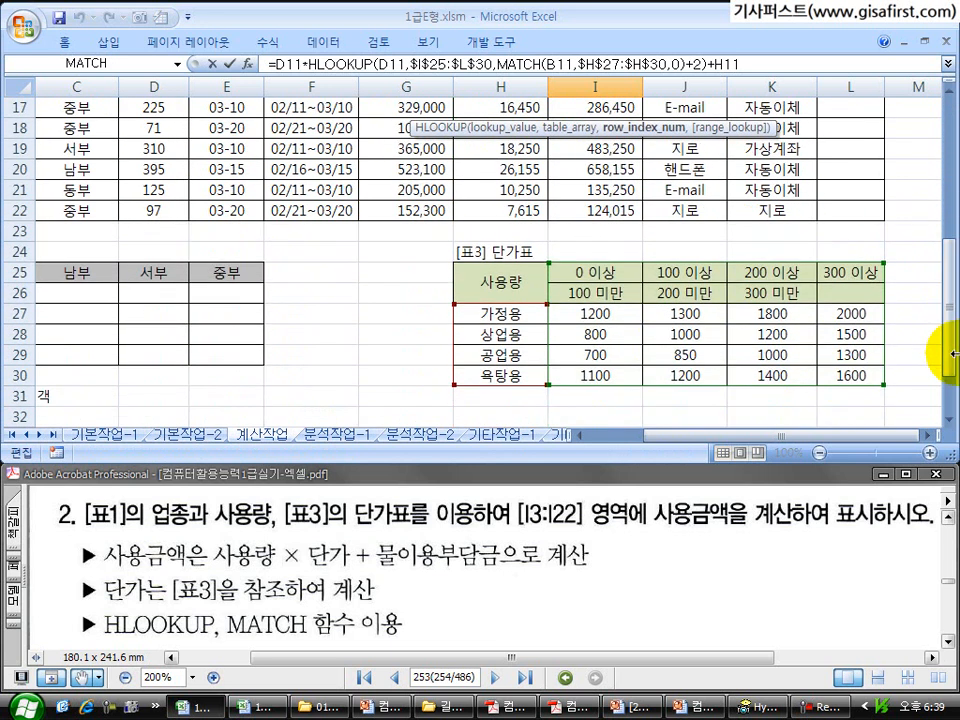